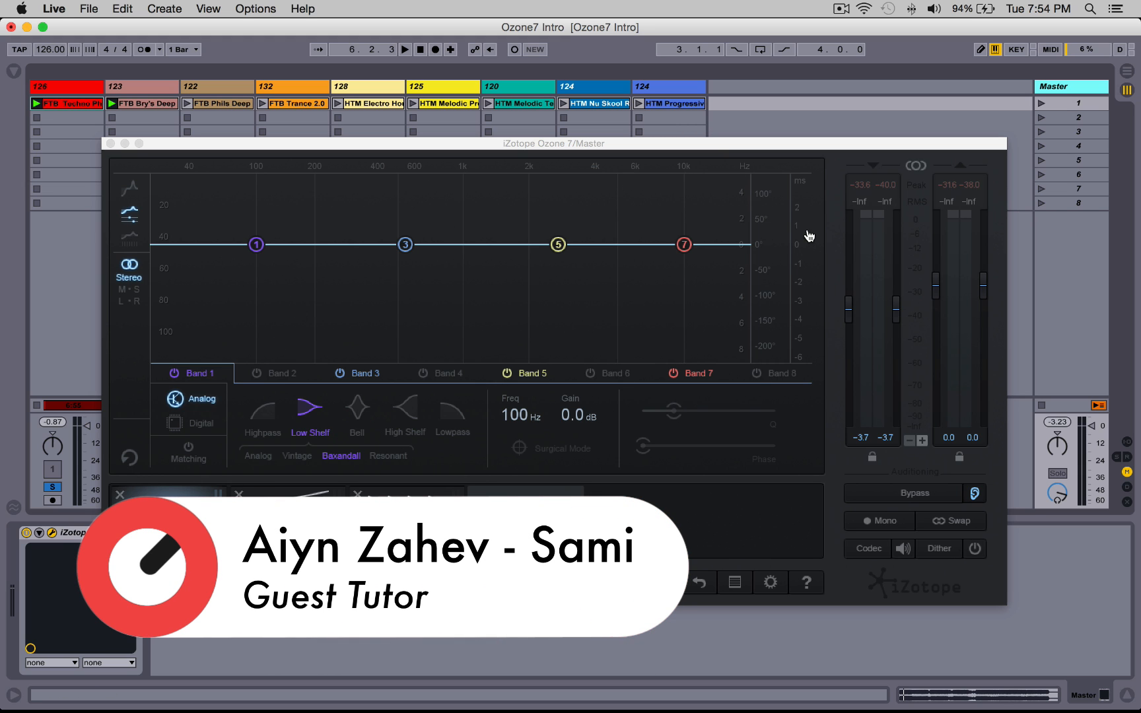
Step: Toggle the global Bypass on and off several times to compare processed and unprocessed output
{"action": "mouse_move", "coordinate": [852, 317]}
{"action": "left_mouse_down"}
{"action": "mouse_move", "coordinate": [861, 321]}
{"action": "mouse_move", "coordinate": [863, 299]}
{"action": "left_mouse_up"}
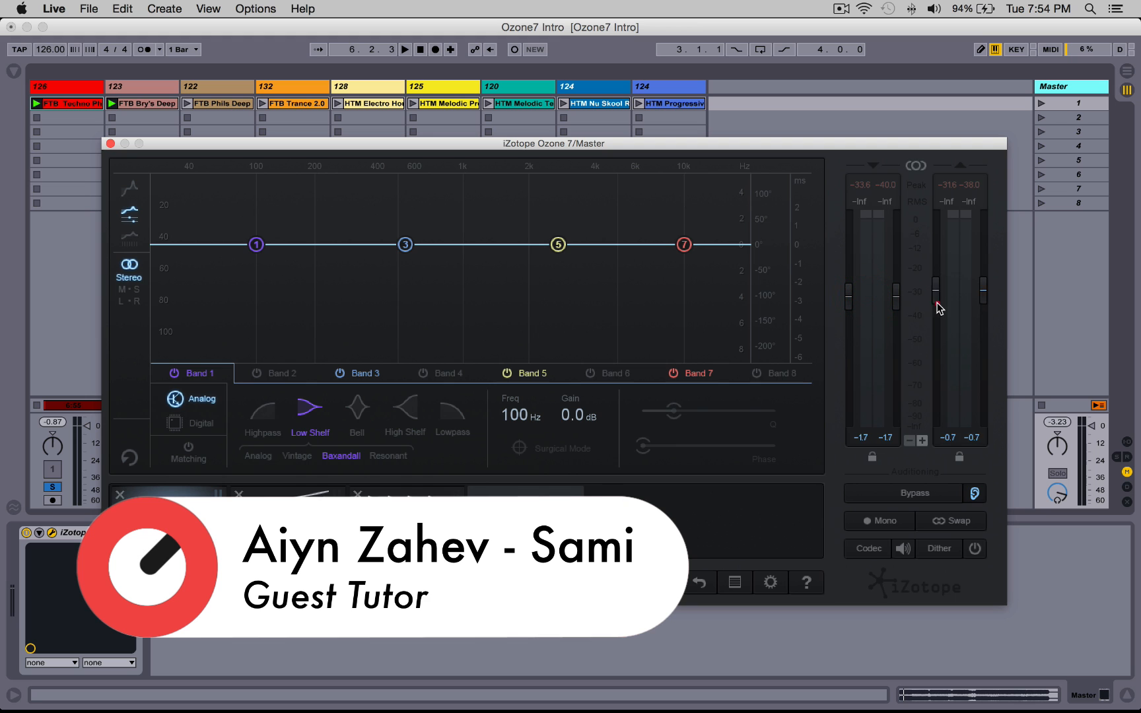
{"action": "left_click", "coordinate": [916, 493]}
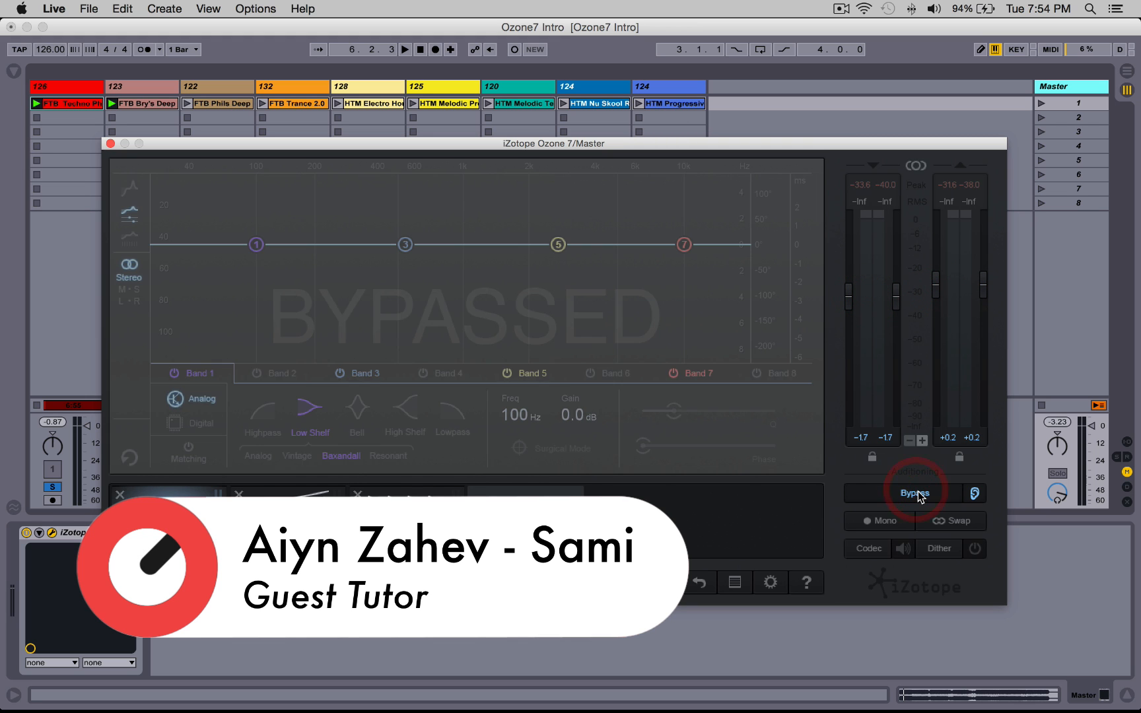
{"action": "left_click", "coordinate": [916, 494]}
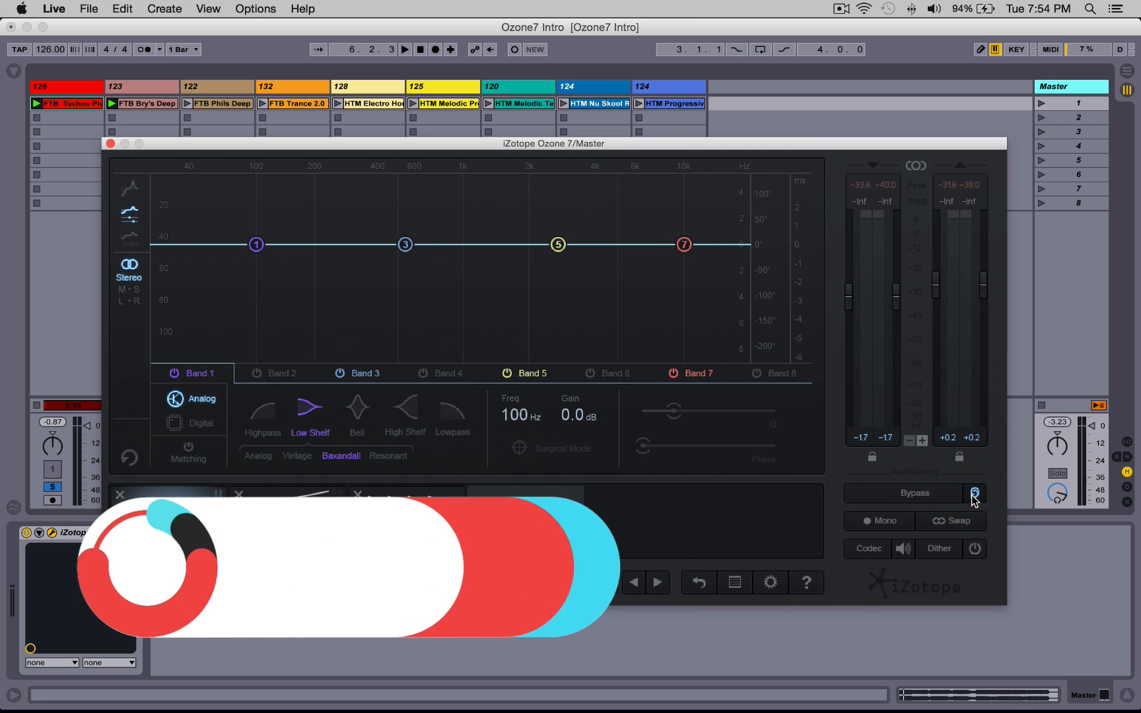
{"action": "left_click", "coordinate": [916, 494]}
{"action": "left_click", "coordinate": [917, 494]}
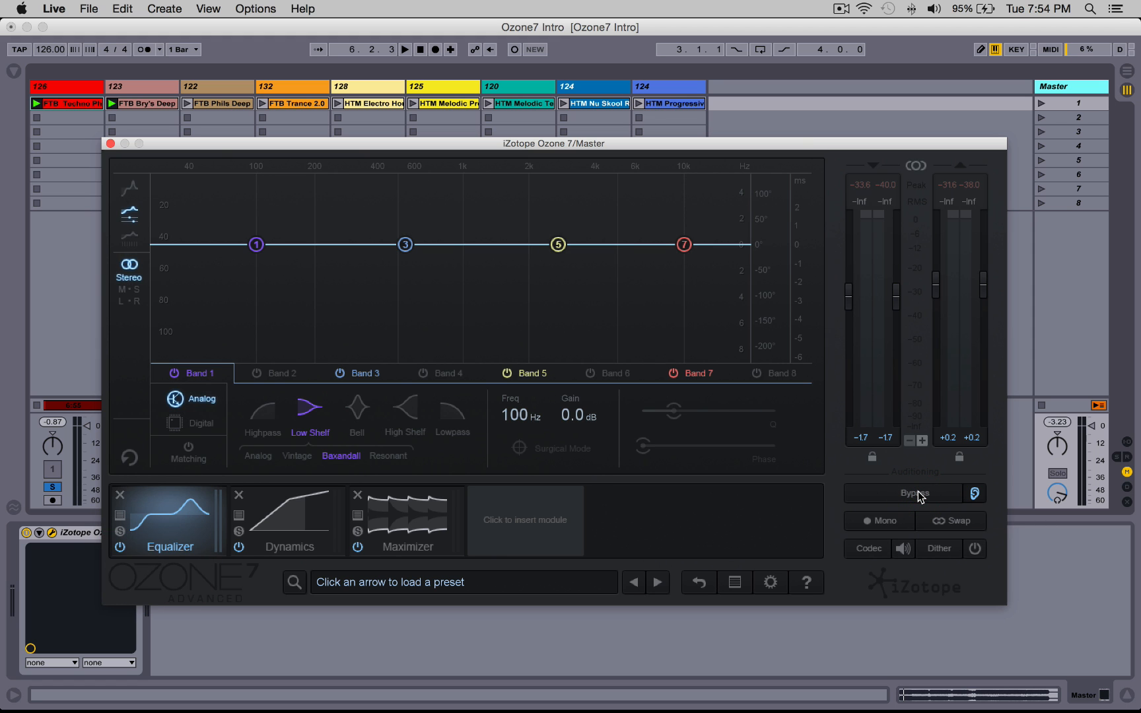
{"action": "left_click", "coordinate": [917, 494]}
{"action": "left_click", "coordinate": [917, 494]}
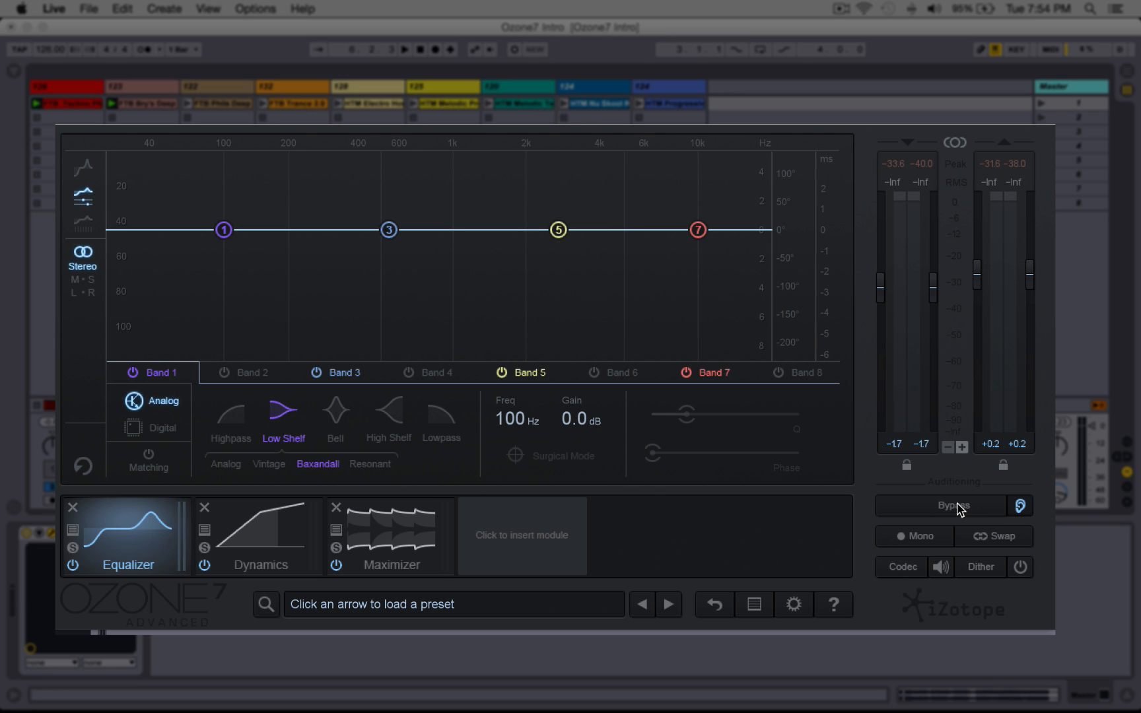
Step: Start playback, open the Maximizer module and lower its threshold to about -5.3 dB
{"action": "key", "text": "space"}
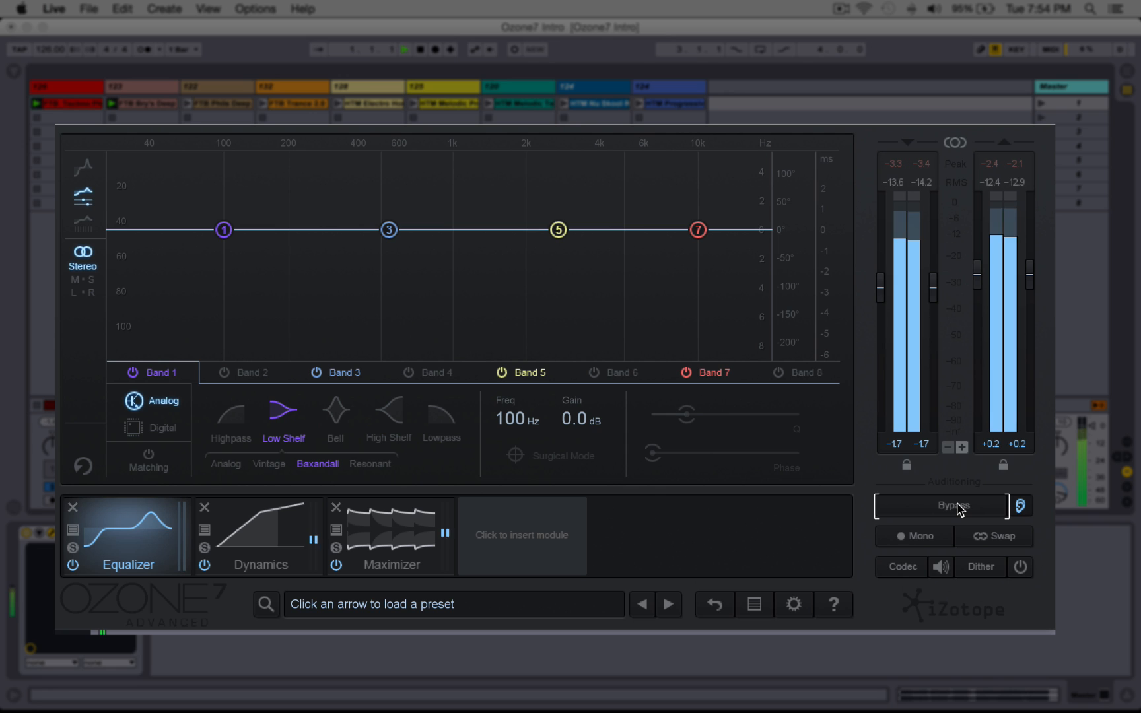
{"action": "left_click", "coordinate": [1021, 506]}
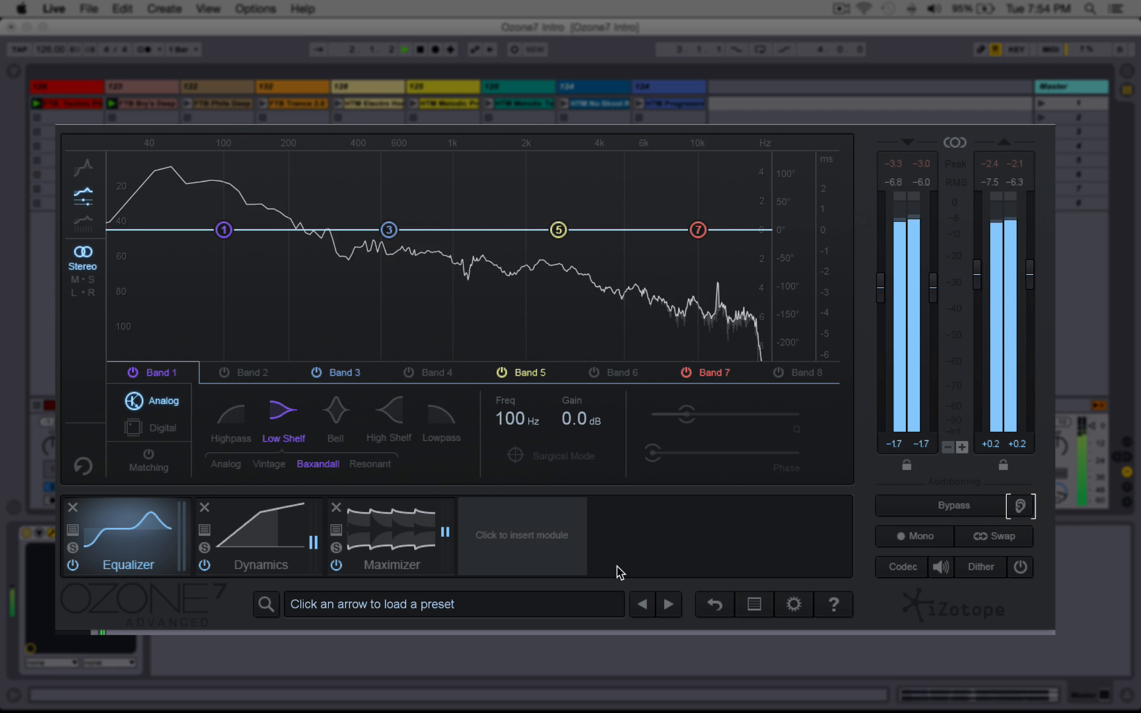
{"action": "left_click", "coordinate": [420, 522]}
{"action": "left_click_drag", "start_coordinate": [297, 321], "coordinate": [295, 370]}
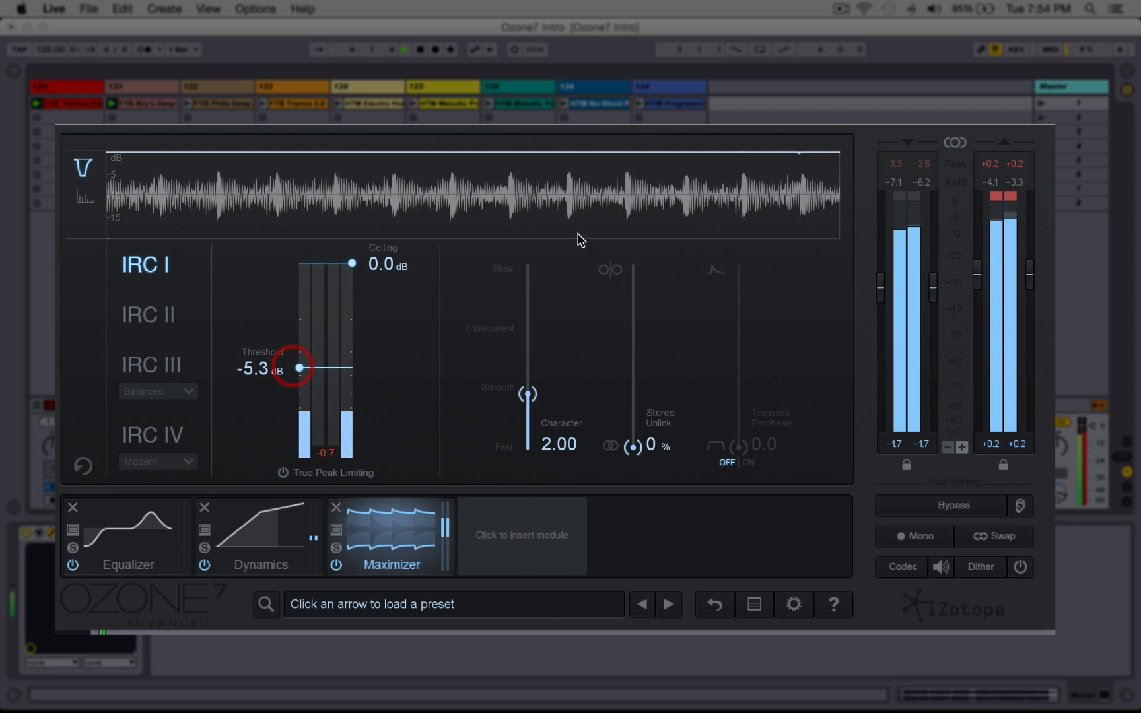
Step: Lower the output level to -1.1 dB and the Maximizer threshold to -7.0 dB, checking against Bypass
{"action": "left_click_drag", "start_coordinate": [976, 276], "coordinate": [976, 284]}
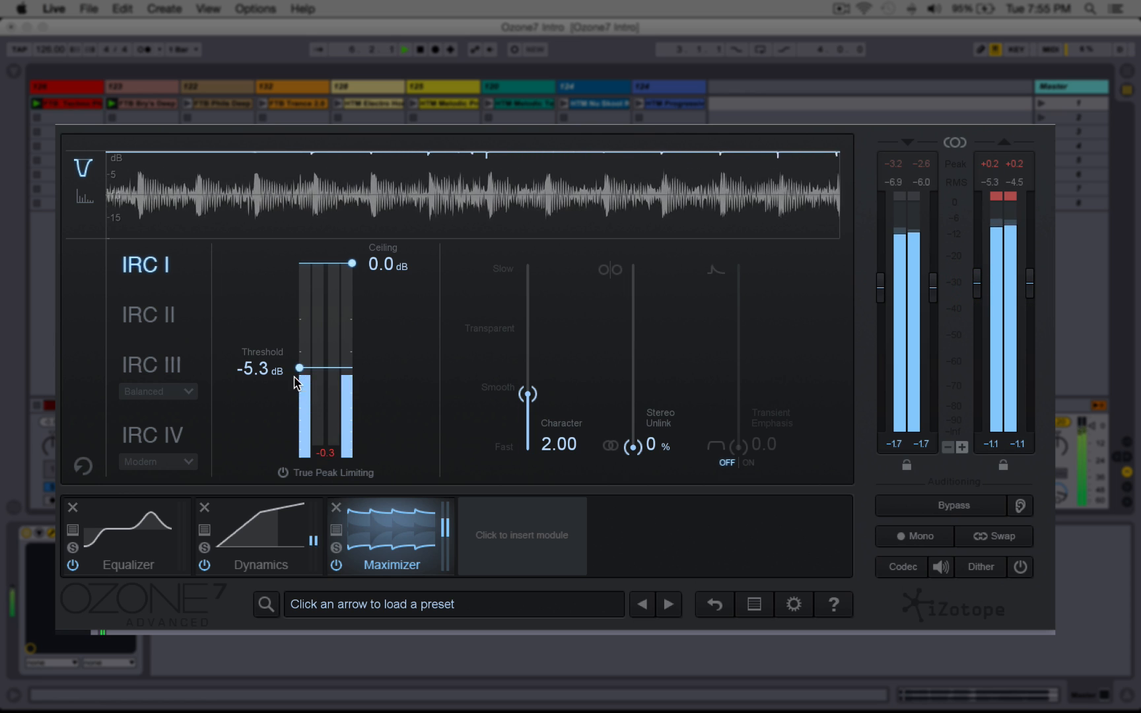
{"action": "left_click_drag", "start_coordinate": [299, 368], "coordinate": [299, 385]}
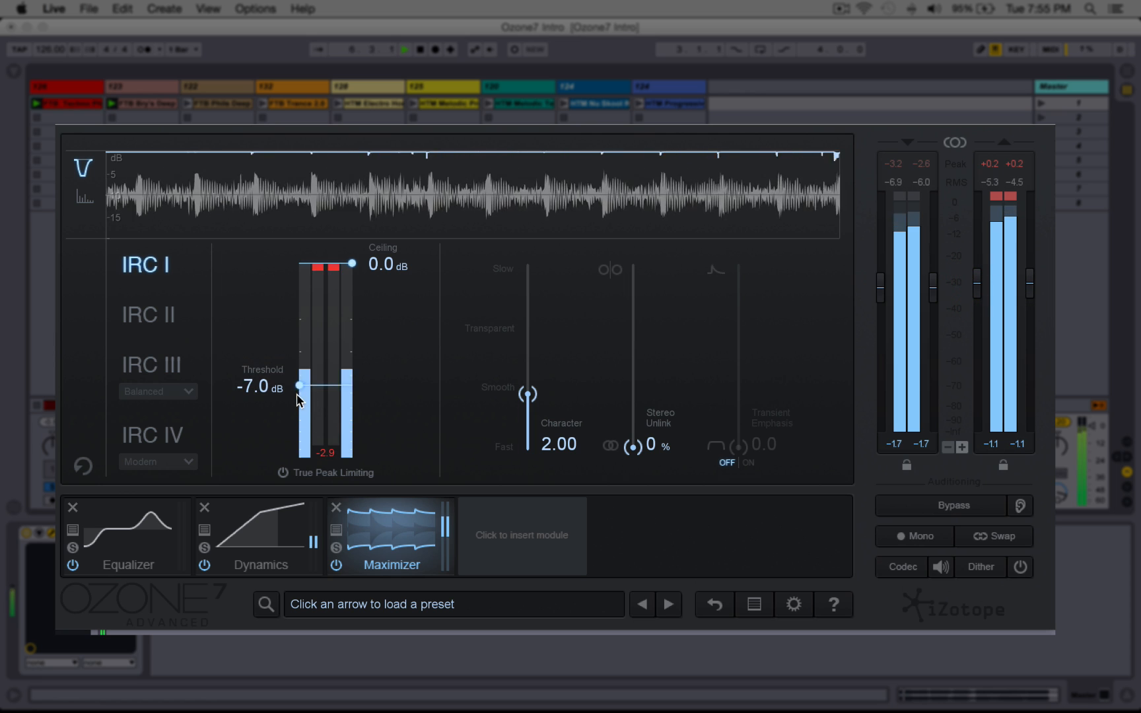
{"action": "left_click", "coordinate": [939, 507]}
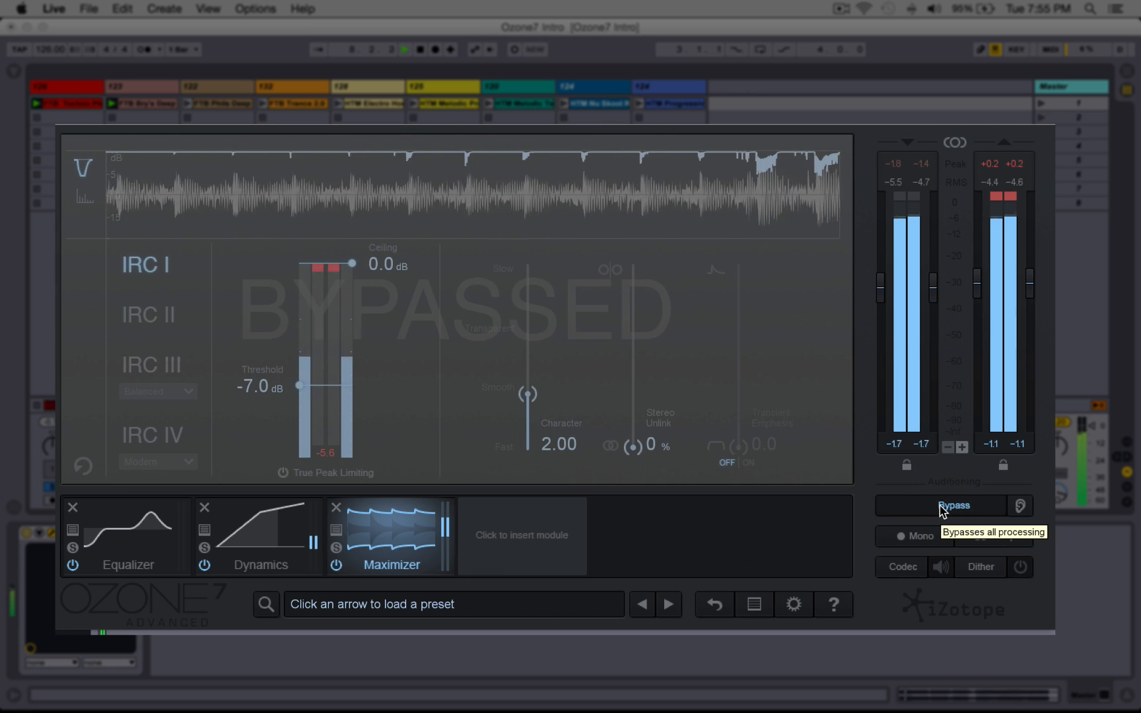
{"action": "left_click", "coordinate": [941, 506]}
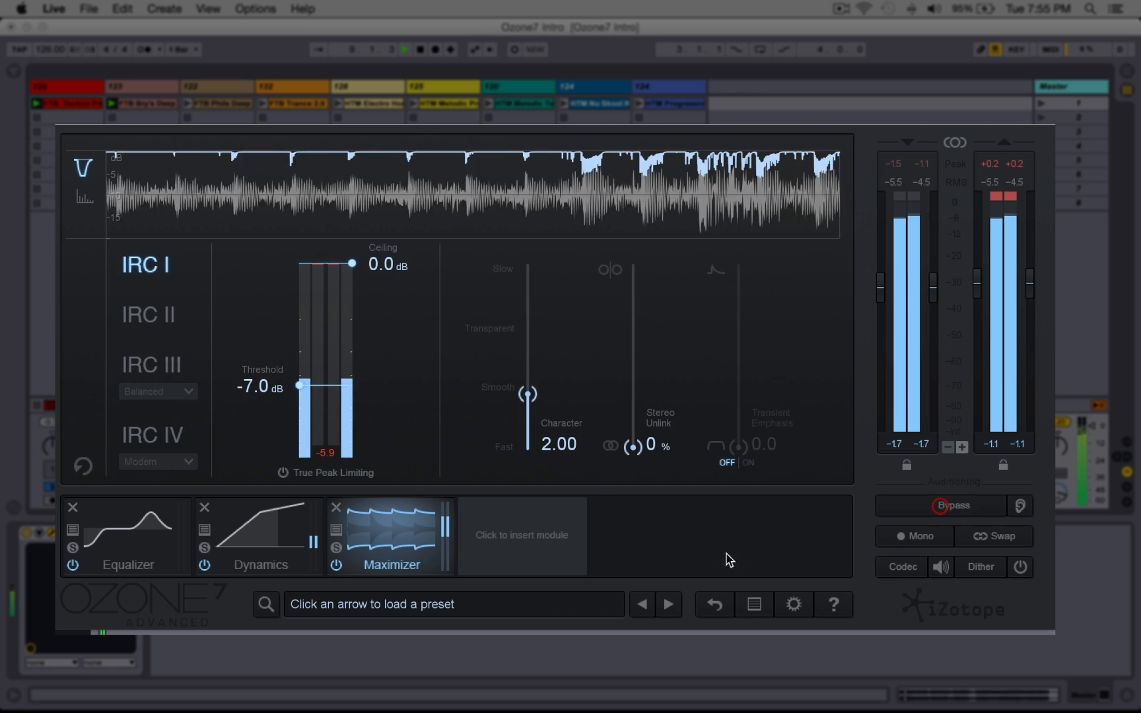
Step: Open the Equalizer and boost the Band 1 low shelf and the Band 7 high shelf to 2.0 dB at 9.52 kHz
{"action": "left_click", "coordinate": [136, 547]}
{"action": "left_click_drag", "start_coordinate": [223, 223], "coordinate": [236, 176]}
{"action": "left_click_drag", "start_coordinate": [697, 231], "coordinate": [693, 201]}
Step: Toggle the global Bypass repeatedly to compare the EQ'd sound with the original
{"action": "left_click", "coordinate": [943, 506]}
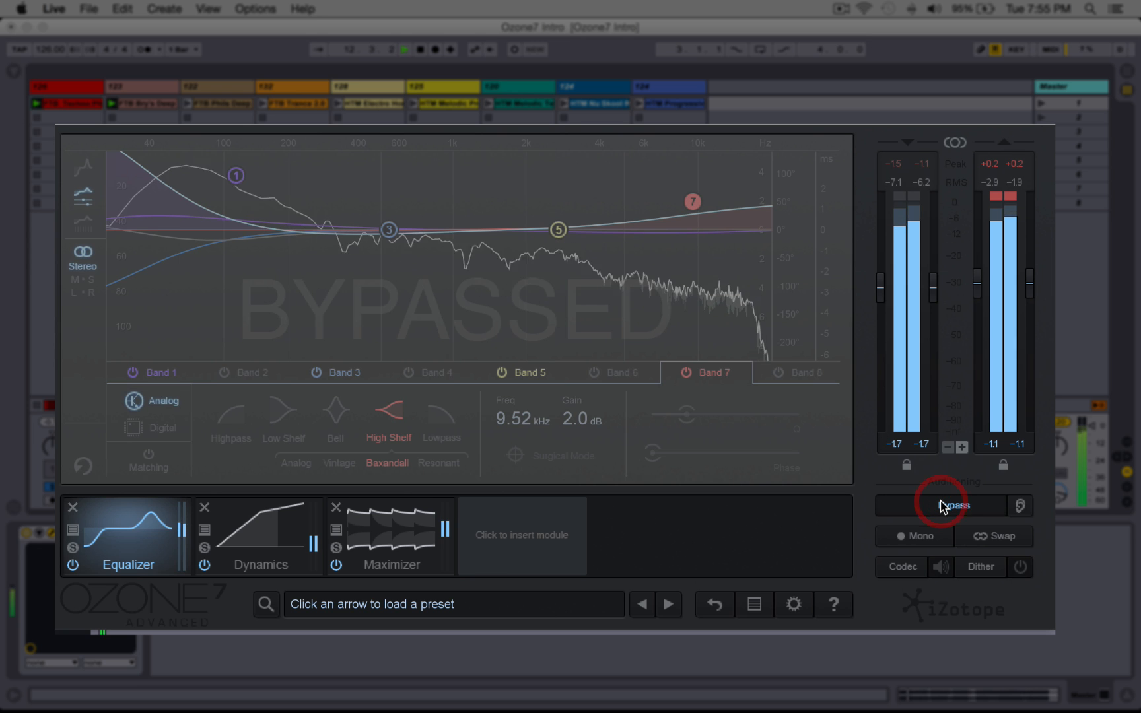
{"action": "left_click", "coordinate": [942, 505]}
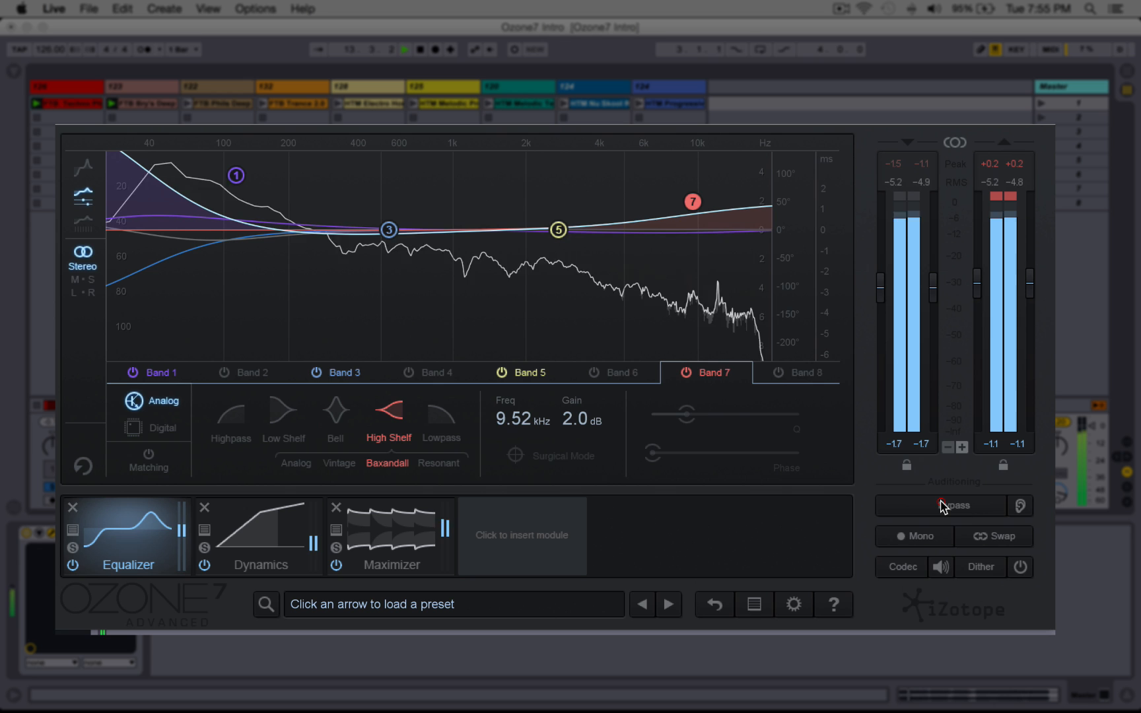
{"action": "left_click", "coordinate": [942, 505]}
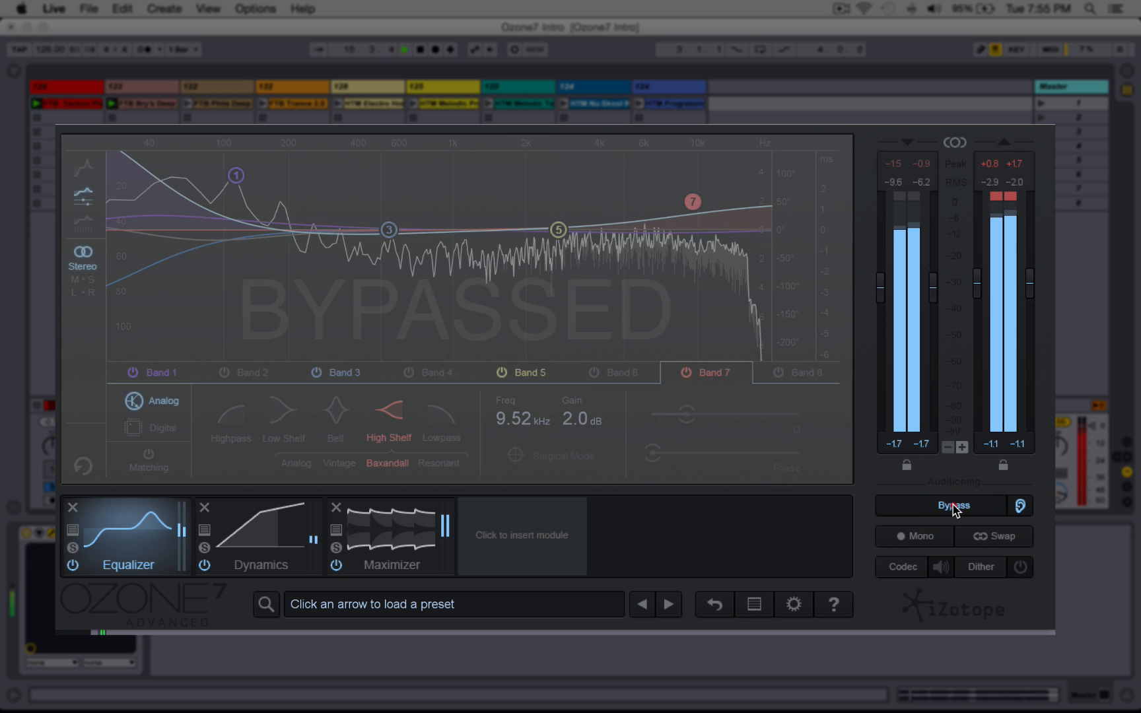
{"action": "left_click", "coordinate": [953, 506]}
{"action": "left_click", "coordinate": [953, 506]}
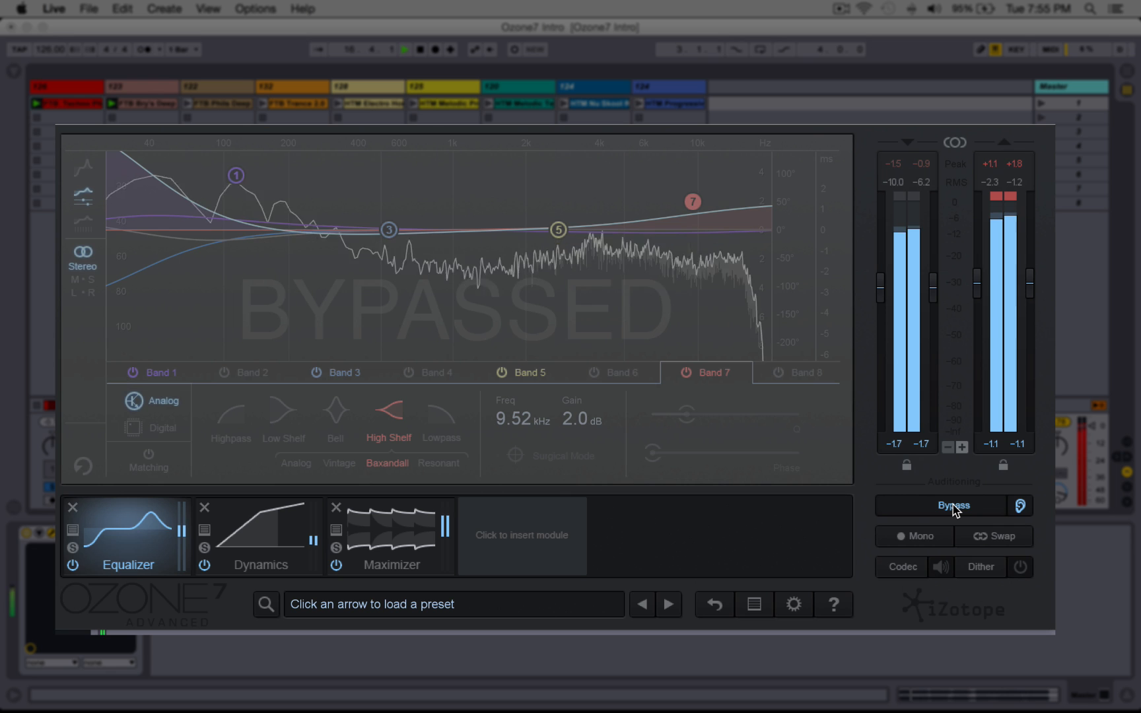
{"action": "left_click", "coordinate": [953, 506]}
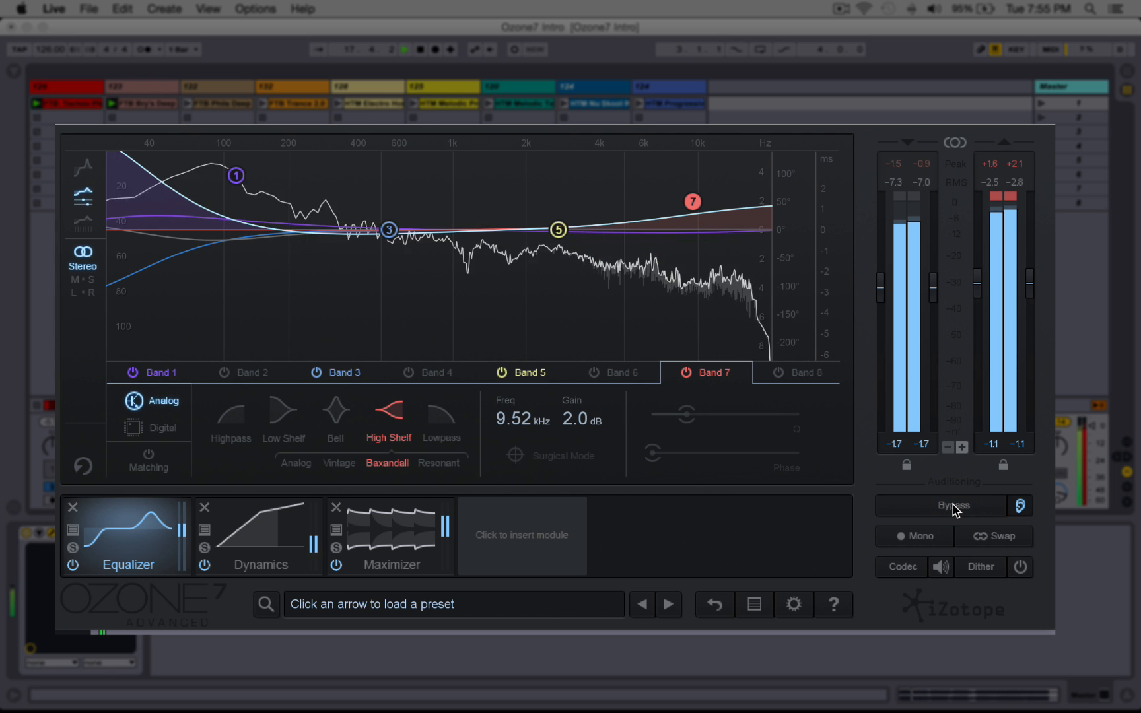
{"action": "left_click", "coordinate": [953, 506]}
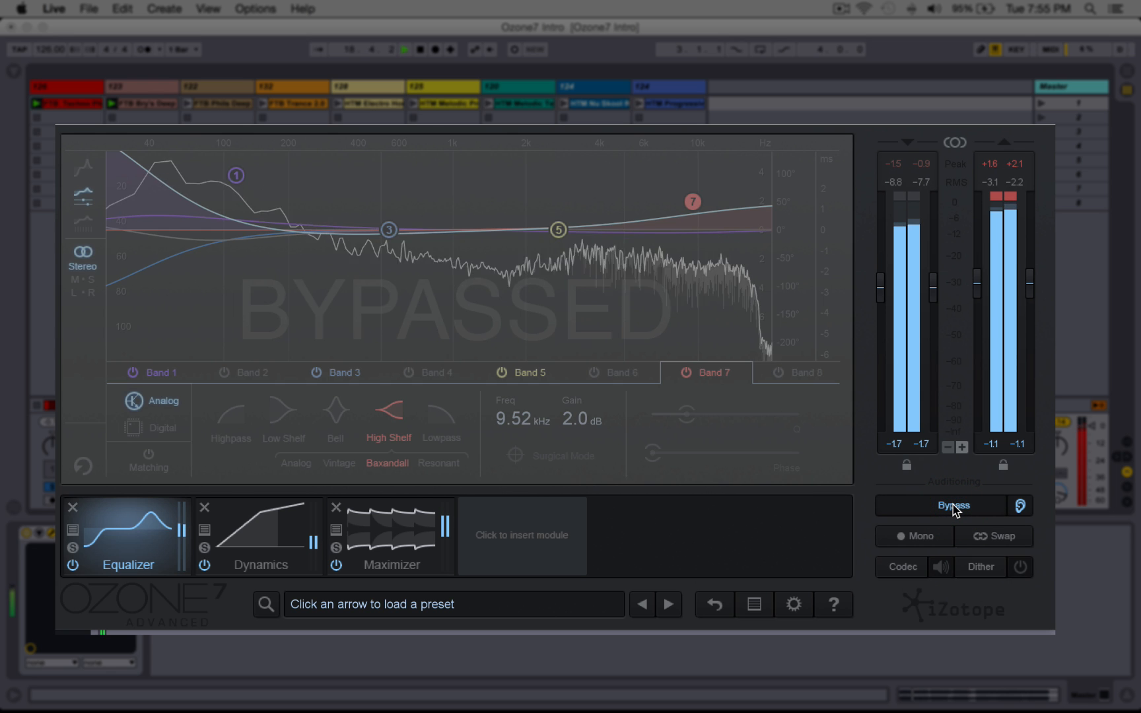
{"action": "left_click", "coordinate": [953, 506]}
Step: Restart playback and audition the mix with the Mono and Swap monitoring options
{"action": "key", "text": "space"}
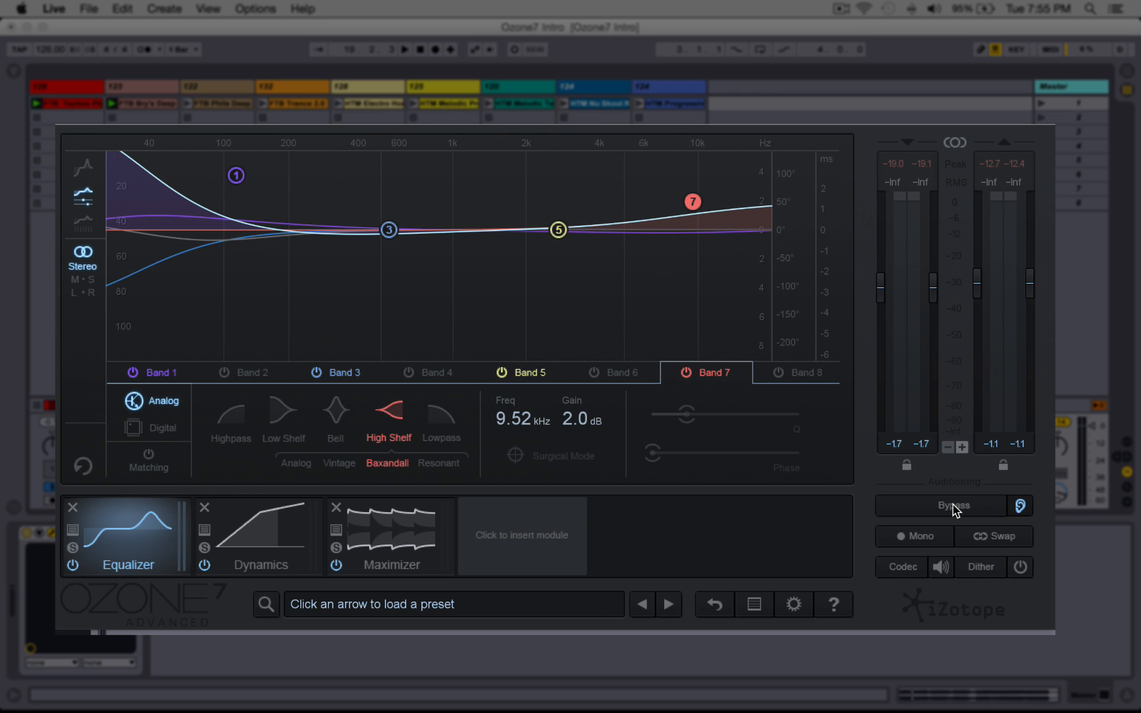
{"action": "key", "text": "space"}
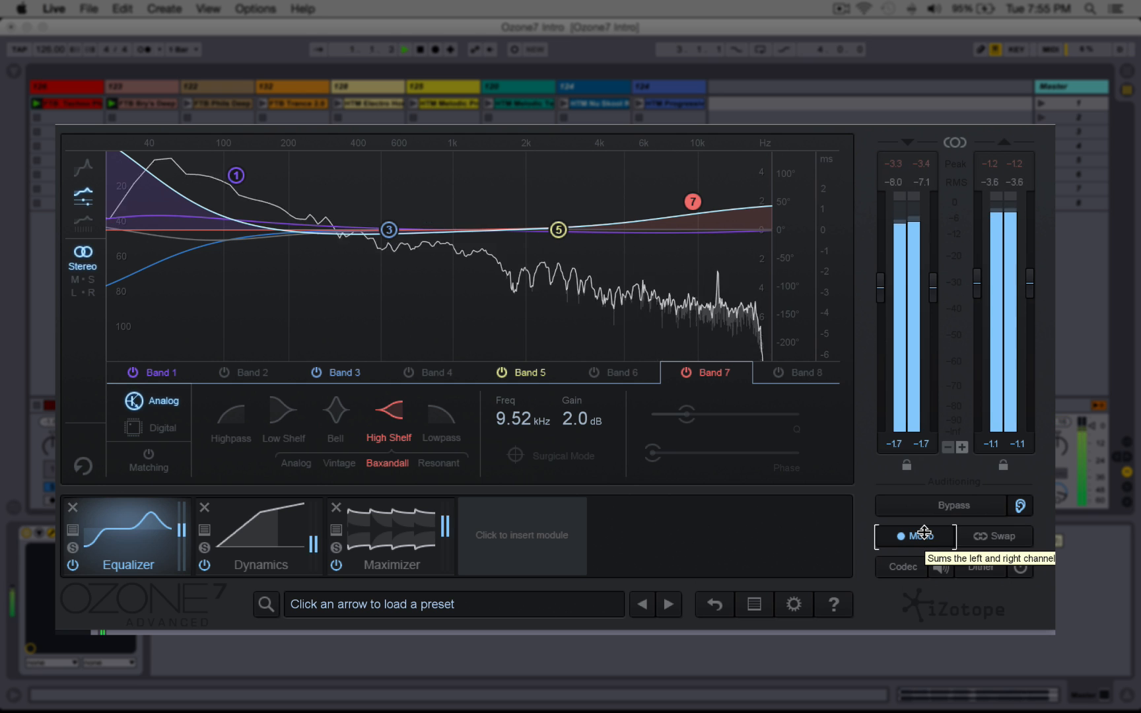
{"action": "left_click", "coordinate": [925, 535]}
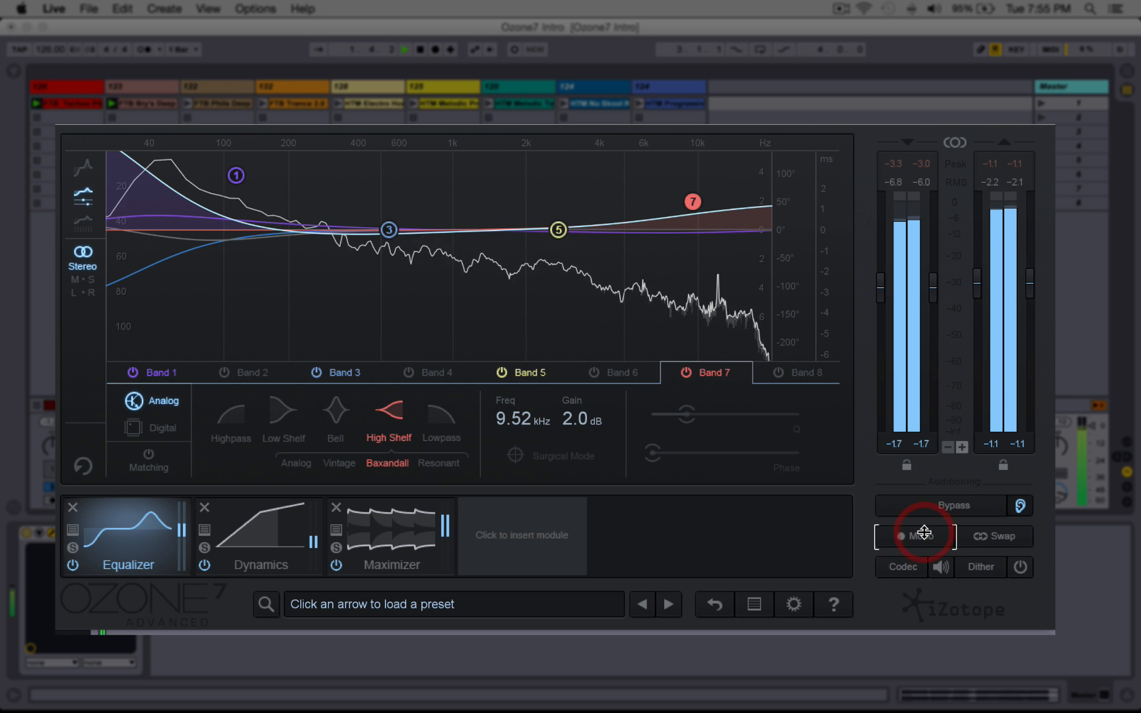
{"action": "left_click", "coordinate": [982, 536]}
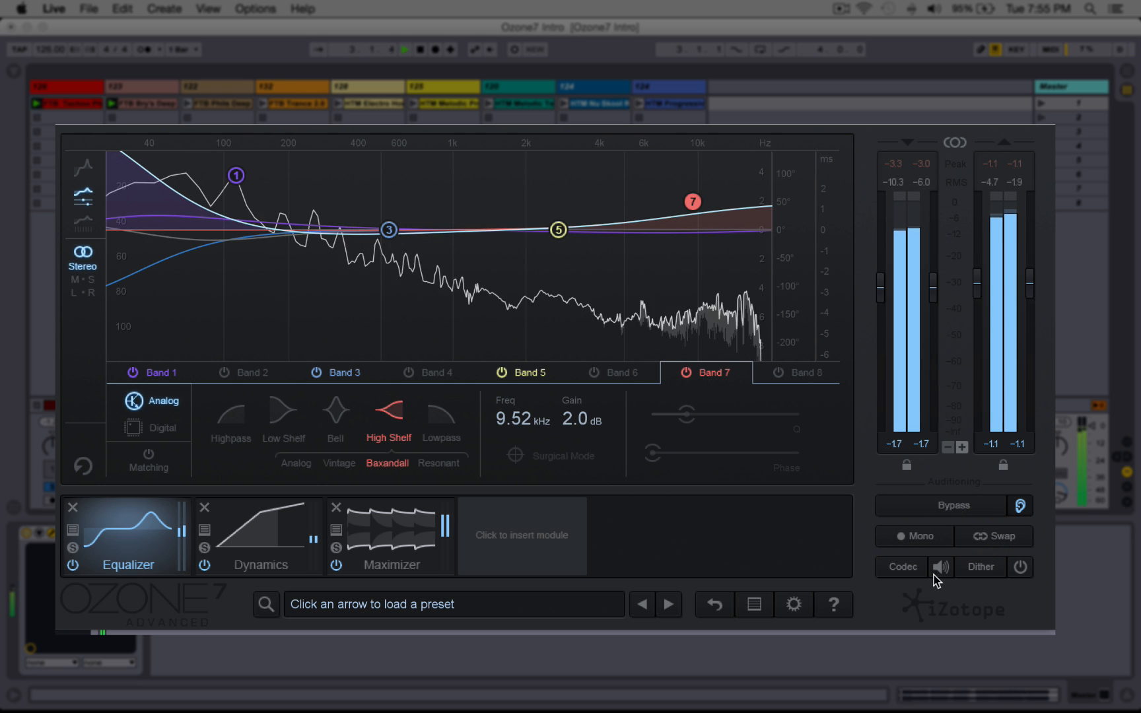
Step: Open the Codec preview, enable it, and choose MP3 at 96 kbps
{"action": "left_click", "coordinate": [904, 568]}
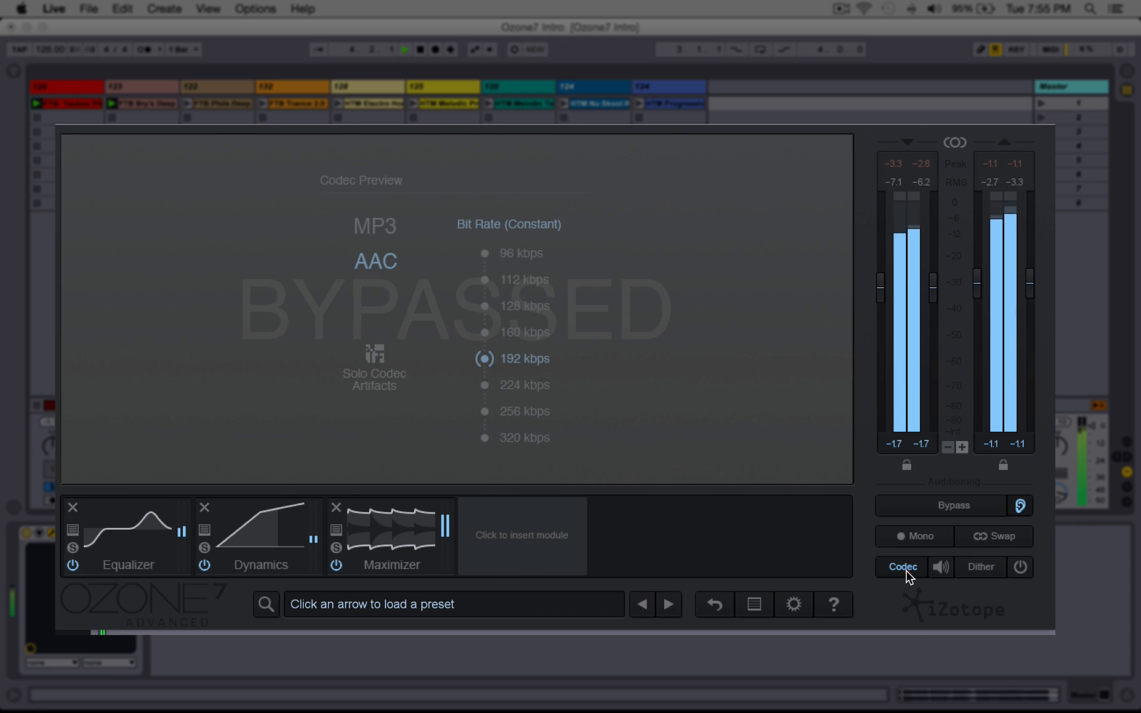
{"action": "left_click", "coordinate": [942, 568]}
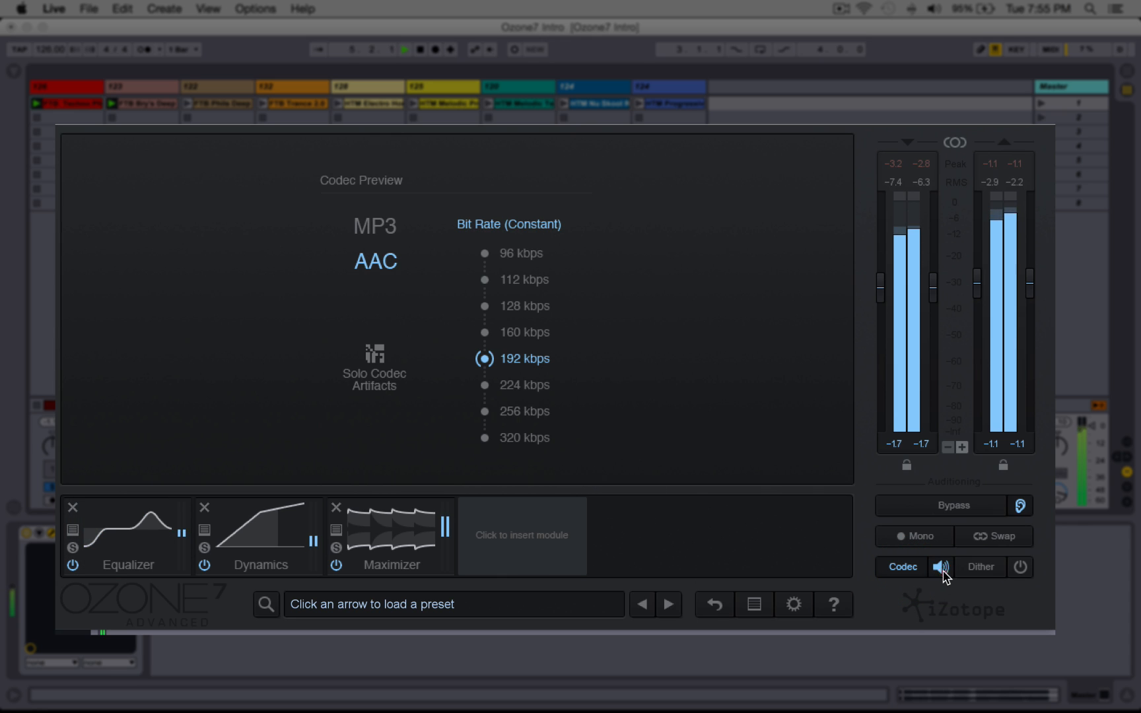
{"action": "left_click", "coordinate": [485, 280]}
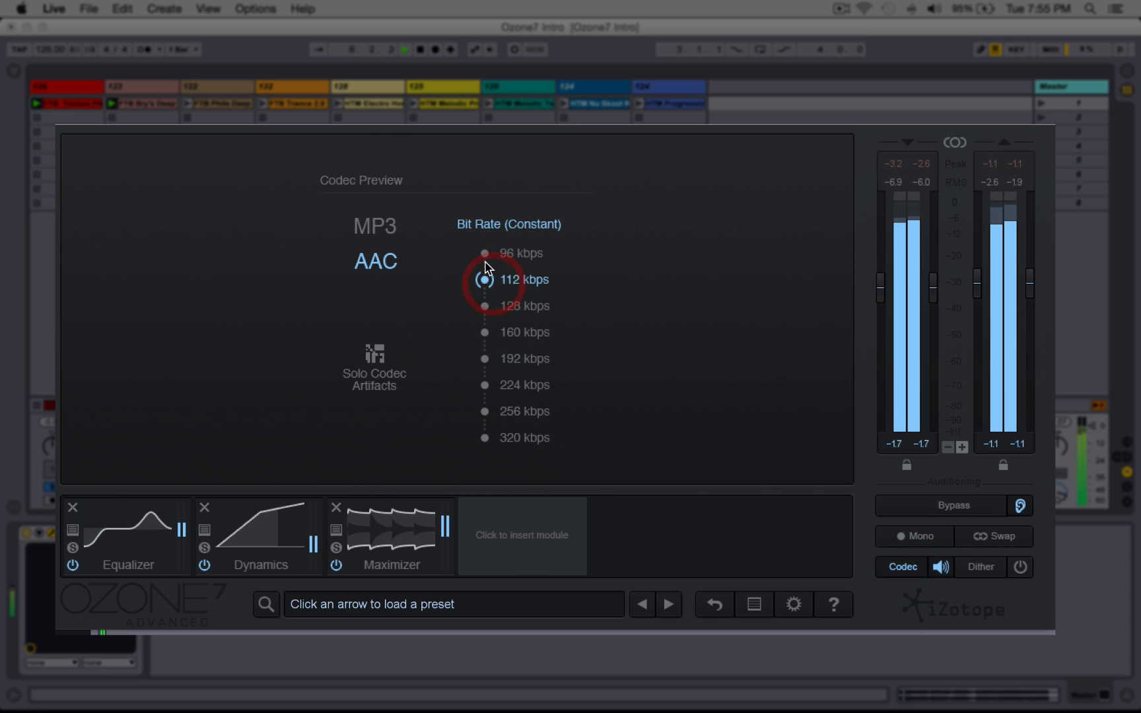
{"action": "left_click", "coordinate": [485, 254]}
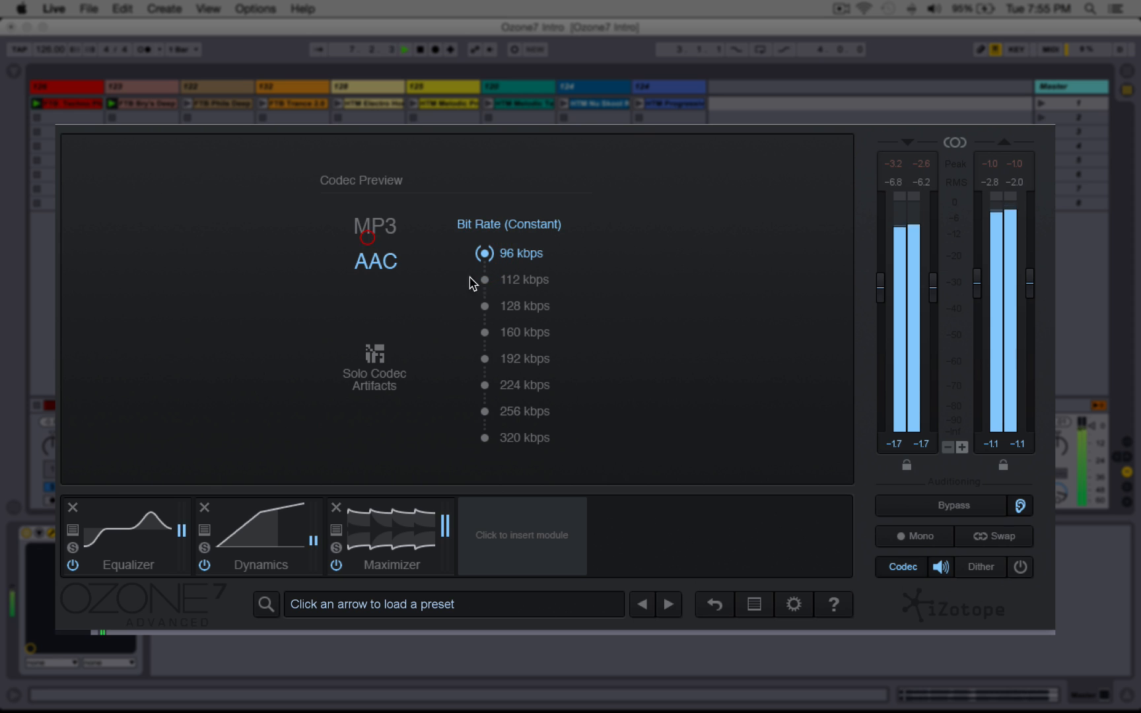
{"action": "left_click", "coordinate": [377, 228]}
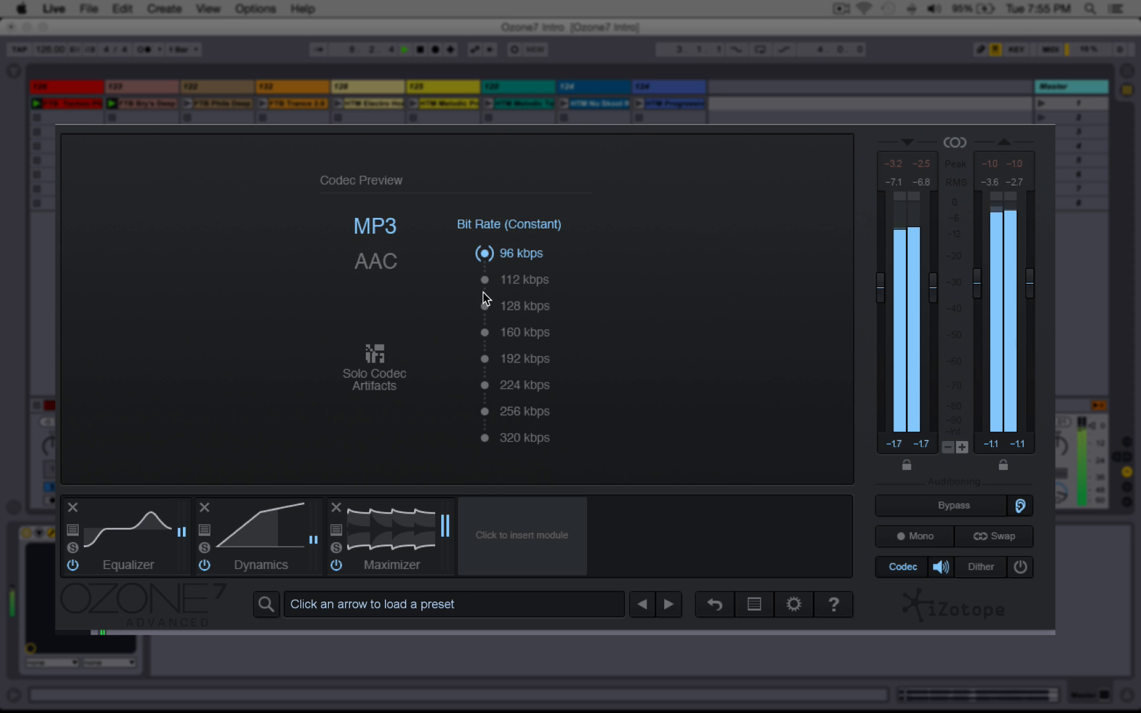
Step: Toggle Solo Codec Artifacts to hear the artifacts, then set the bit rate to 224 kbps
{"action": "left_click", "coordinate": [371, 360]}
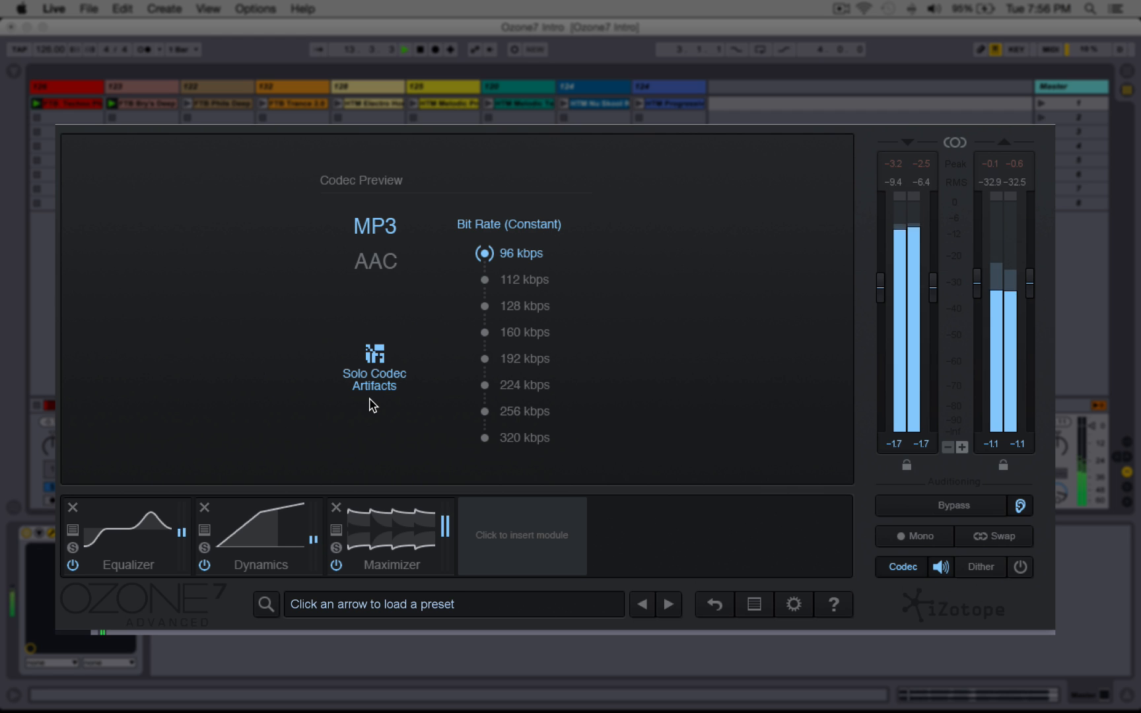
{"action": "left_click", "coordinate": [368, 368]}
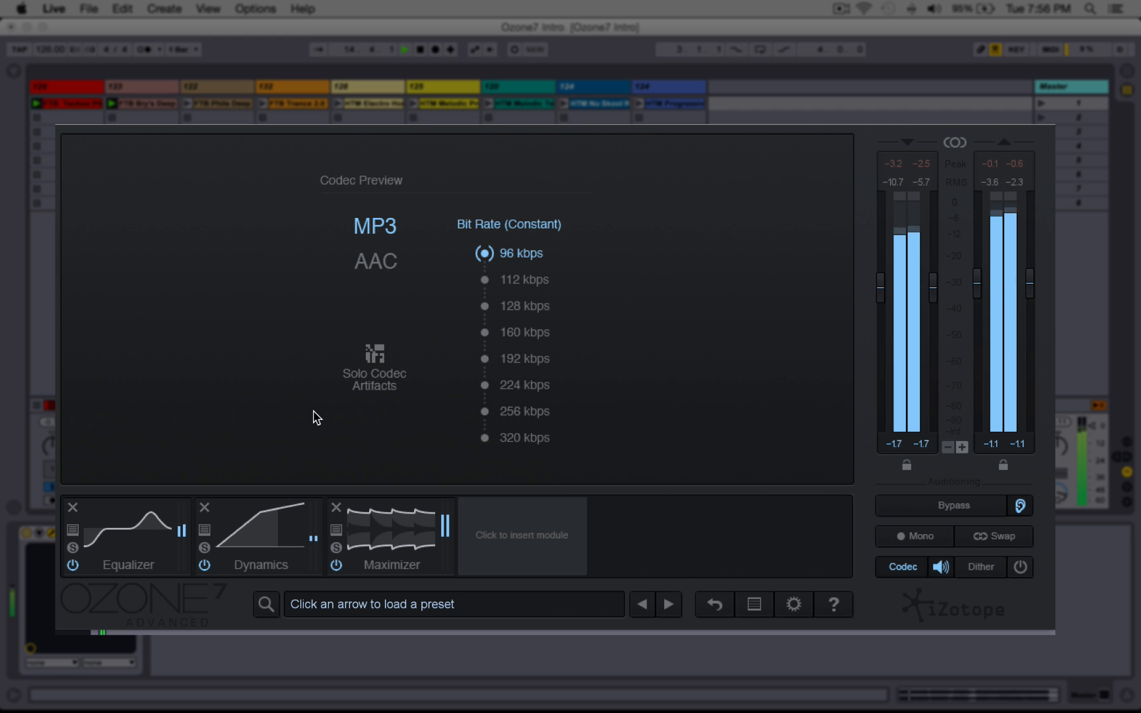
{"action": "left_click", "coordinate": [375, 364]}
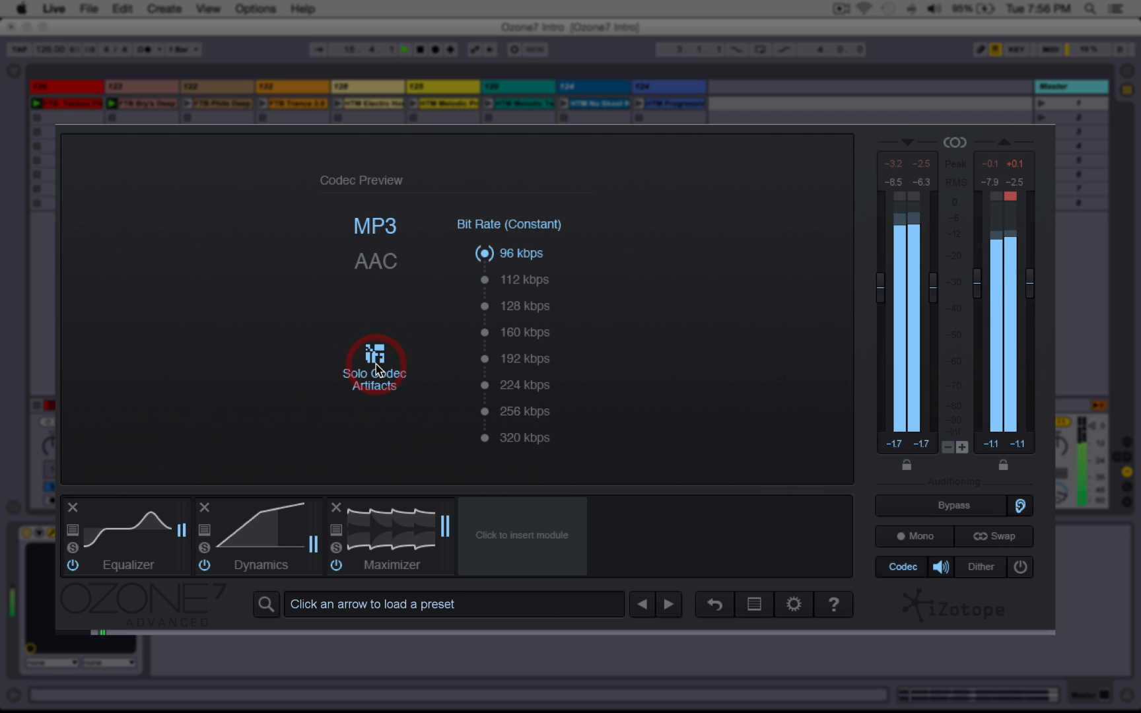
{"action": "left_click", "coordinate": [486, 386]}
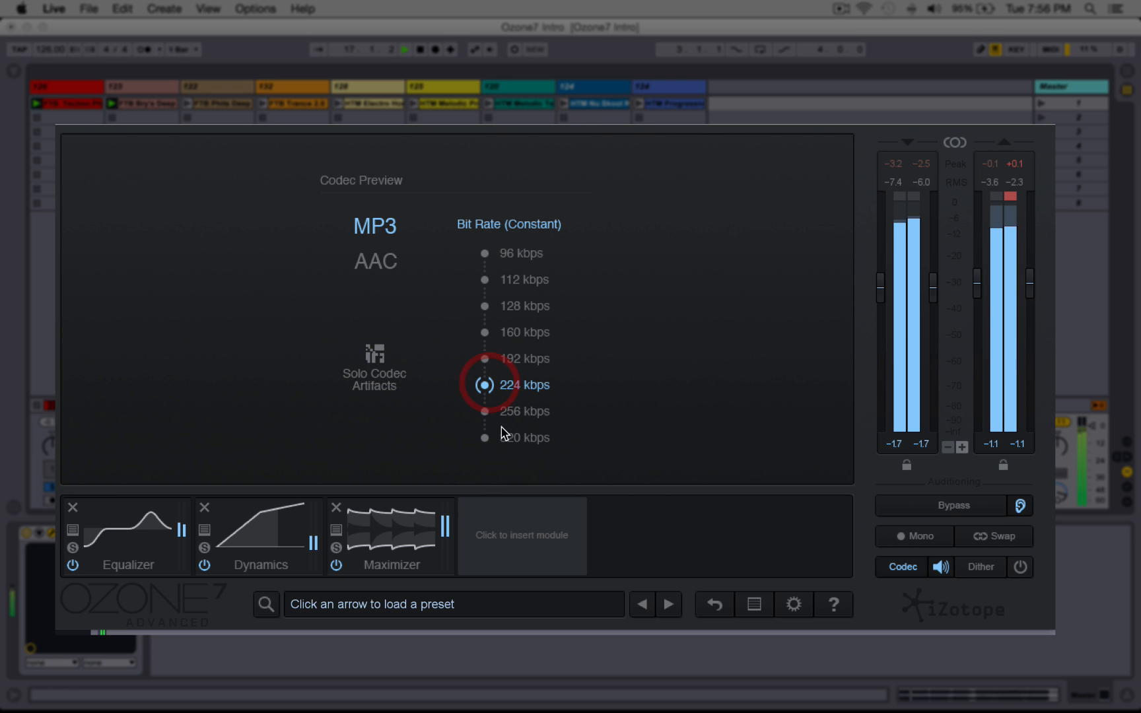
Step: Toggle the codec preview off and on and compare AAC with MP3, ending on AAC
{"action": "left_click", "coordinate": [938, 568]}
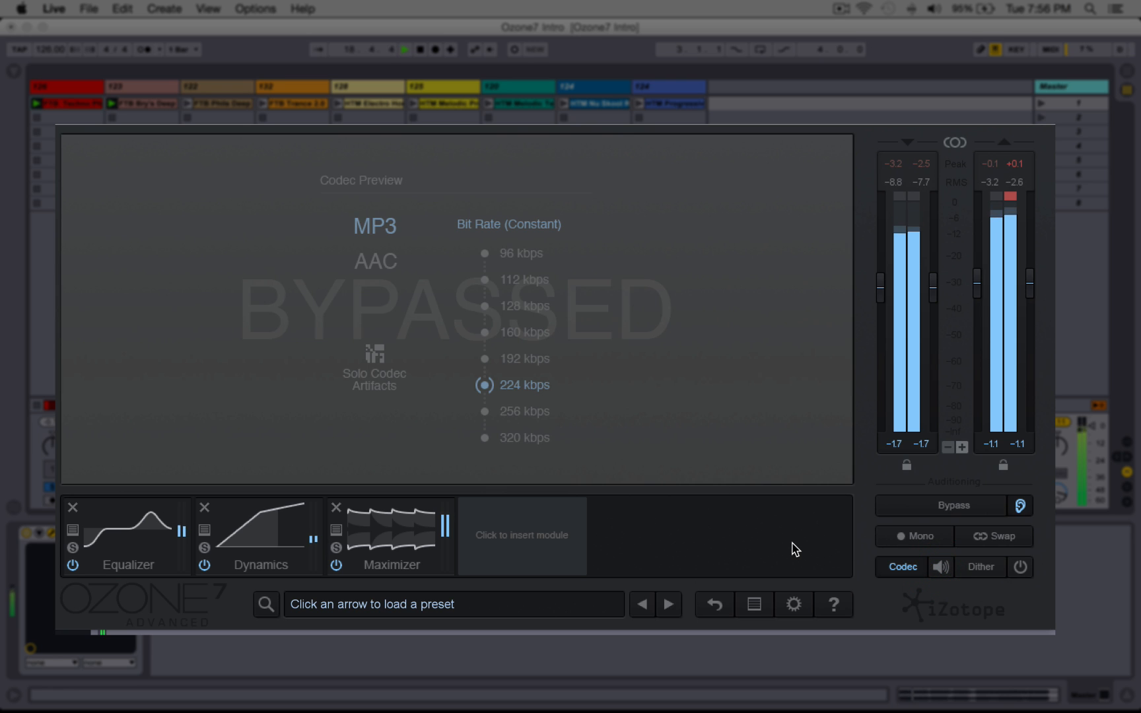
{"action": "left_click", "coordinate": [936, 568]}
{"action": "left_click", "coordinate": [381, 269]}
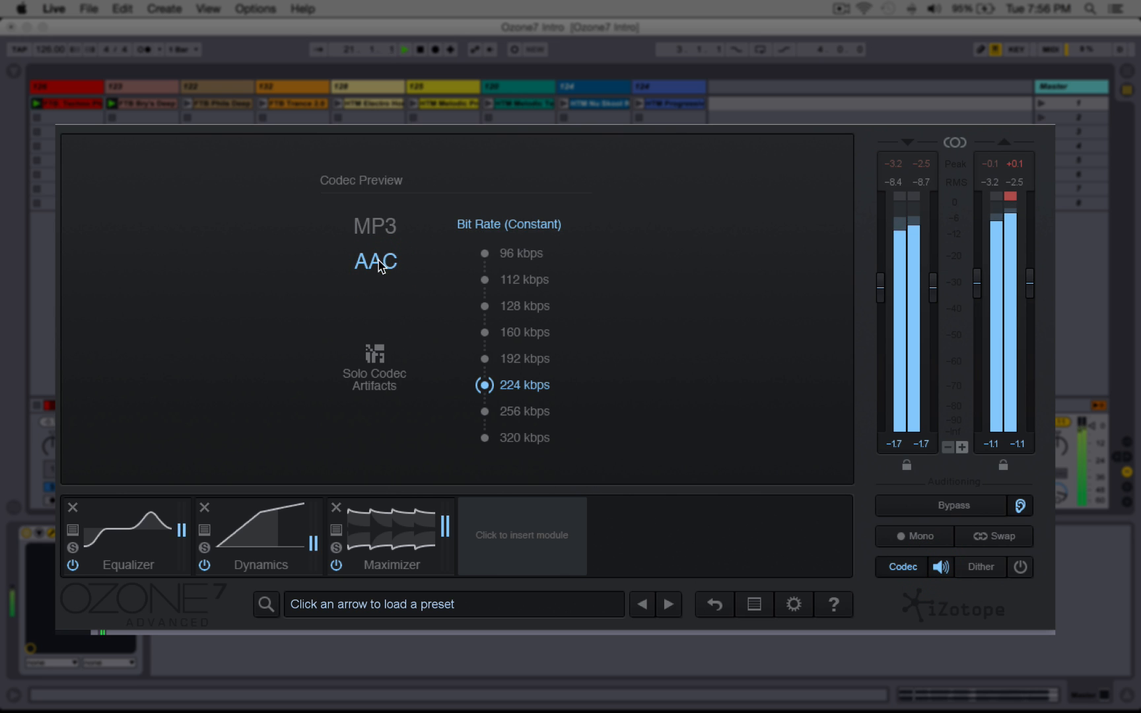
{"action": "left_click", "coordinate": [379, 229]}
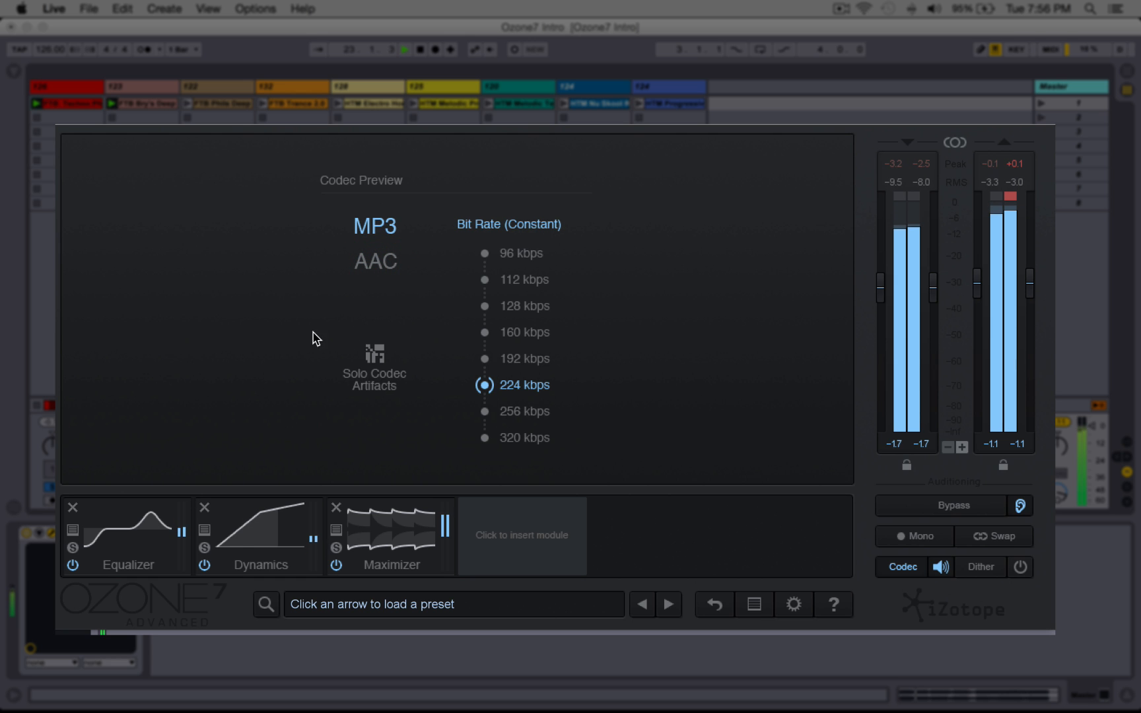
{"action": "left_click", "coordinate": [360, 271]}
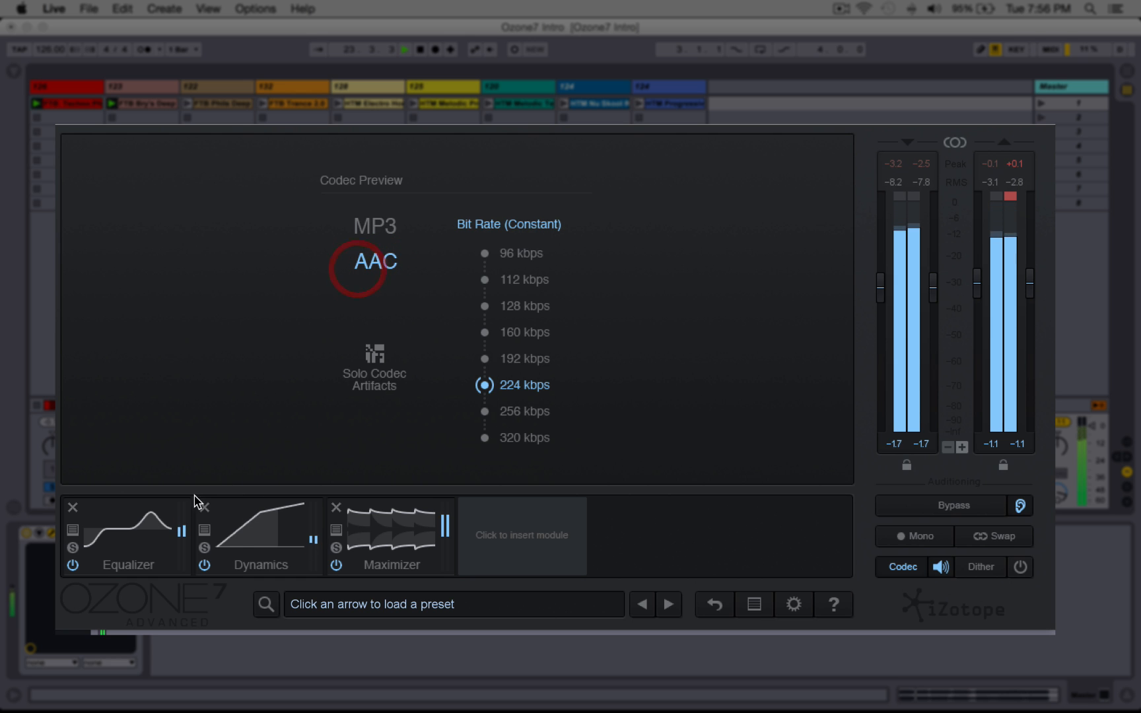
Step: Open the Equalizer module and nudge Band 5 slightly, setting its gain to -0.1 dB
{"action": "left_click", "coordinate": [161, 532]}
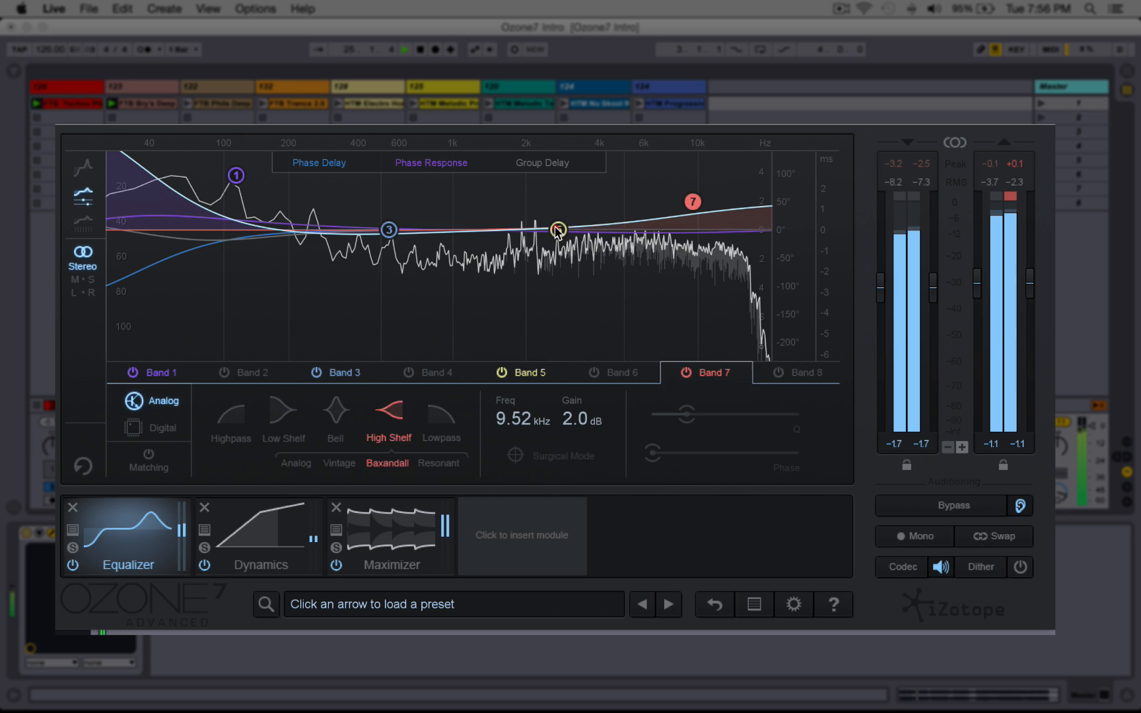
{"action": "mouse_move", "coordinate": [558, 230]}
{"action": "left_mouse_down"}
{"action": "mouse_move", "coordinate": [561, 220]}
{"action": "mouse_move", "coordinate": [562, 232]}
{"action": "left_mouse_up"}
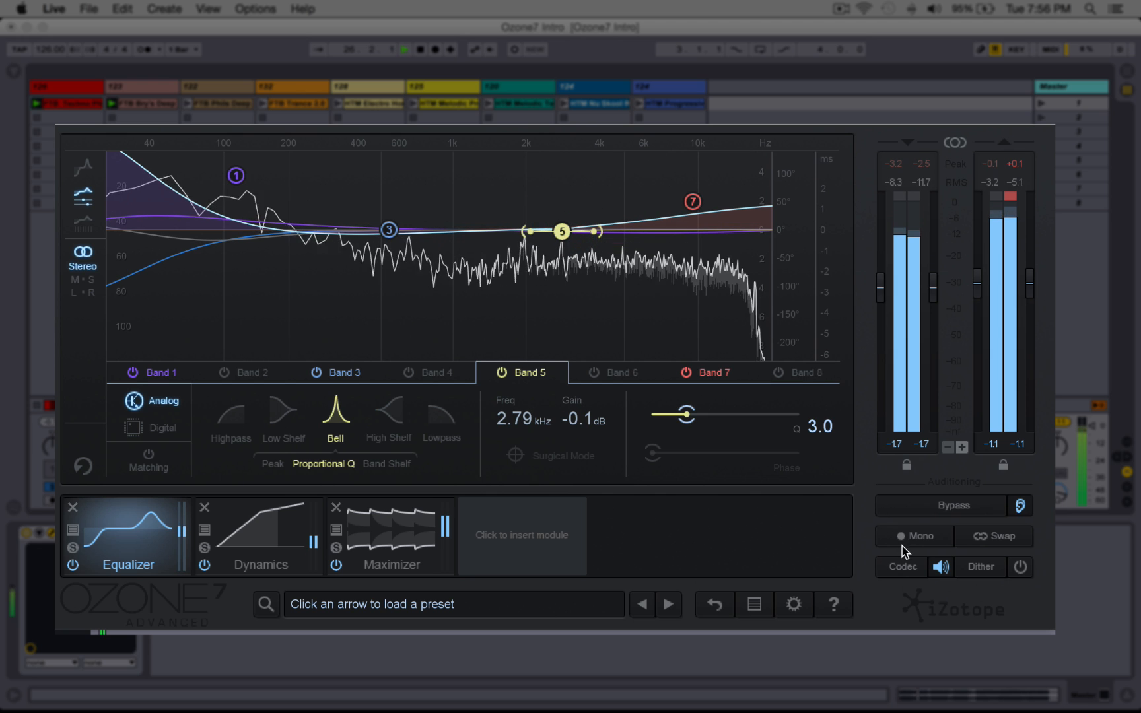
Step: Open the codec preview and switch it off
{"action": "left_click", "coordinate": [915, 565]}
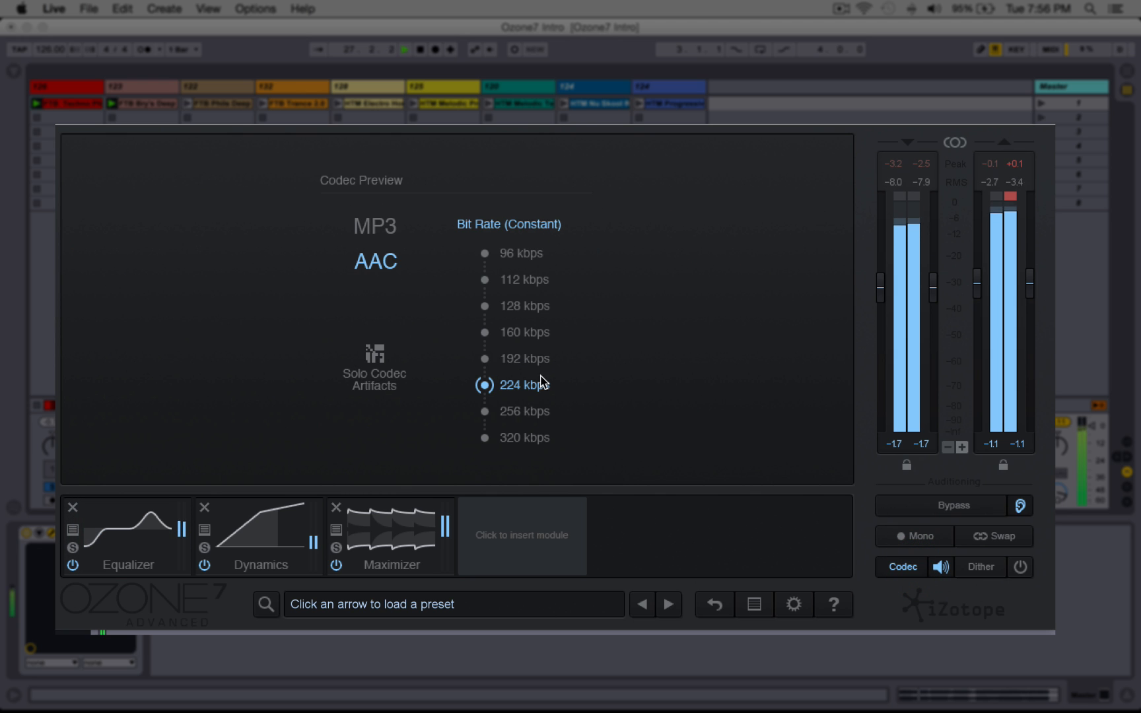
{"action": "left_click", "coordinate": [941, 566]}
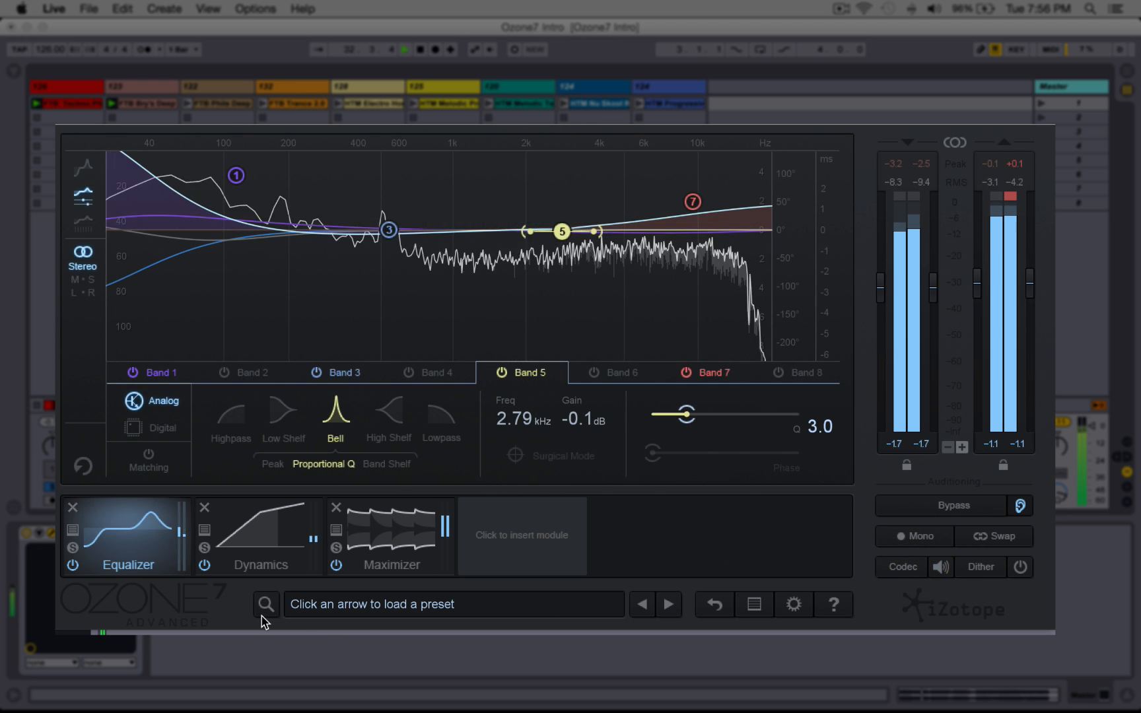
Step: Open the Preset Manager, expand Greg Calbi Mastering Presets, audition several presets and load High Detail
{"action": "left_click", "coordinate": [351, 607]}
{"action": "left_click", "coordinate": [293, 374]}
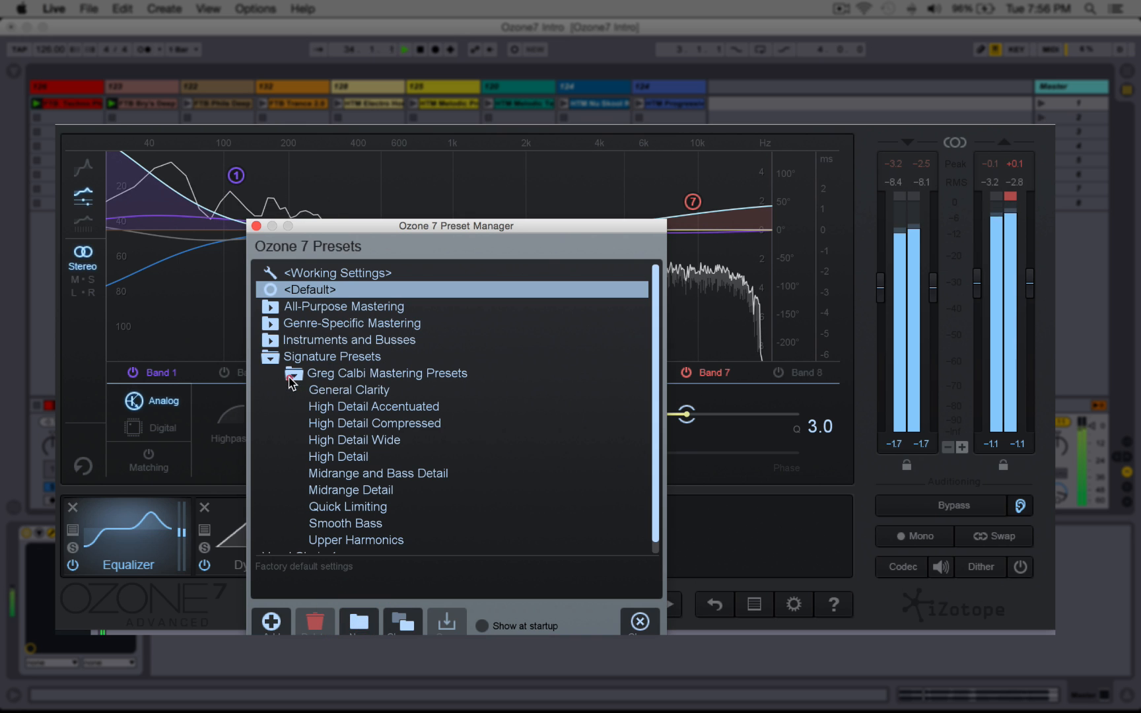
{"action": "left_click", "coordinate": [304, 391]}
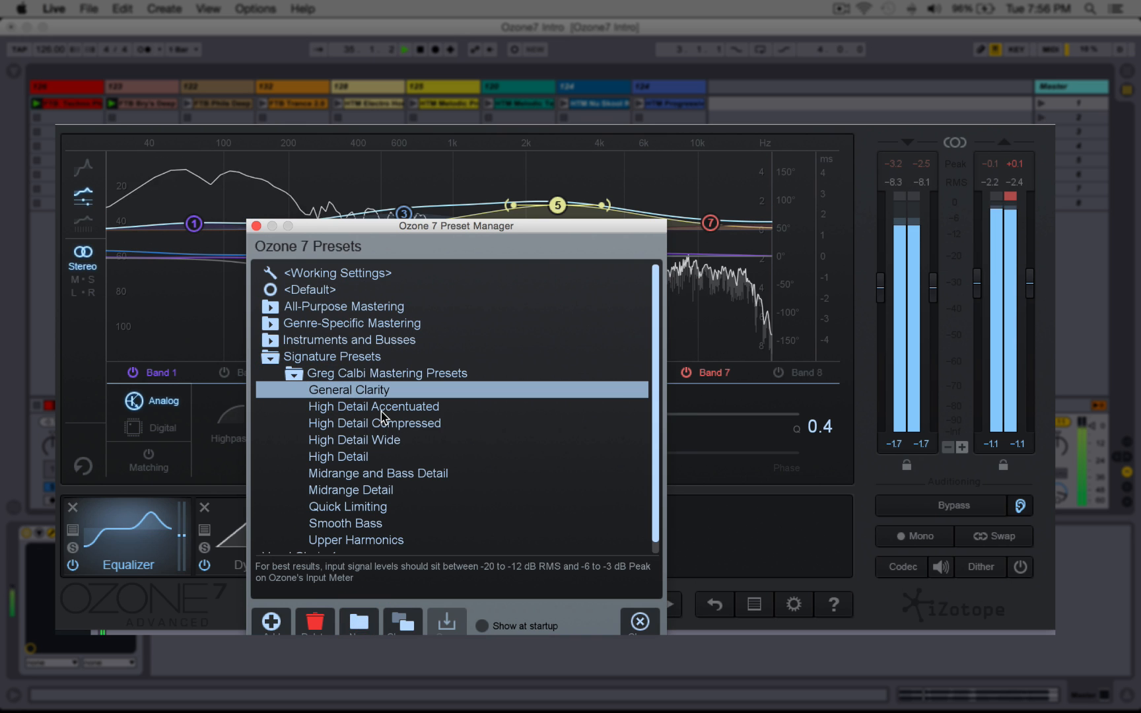
{"action": "left_click", "coordinate": [381, 407]}
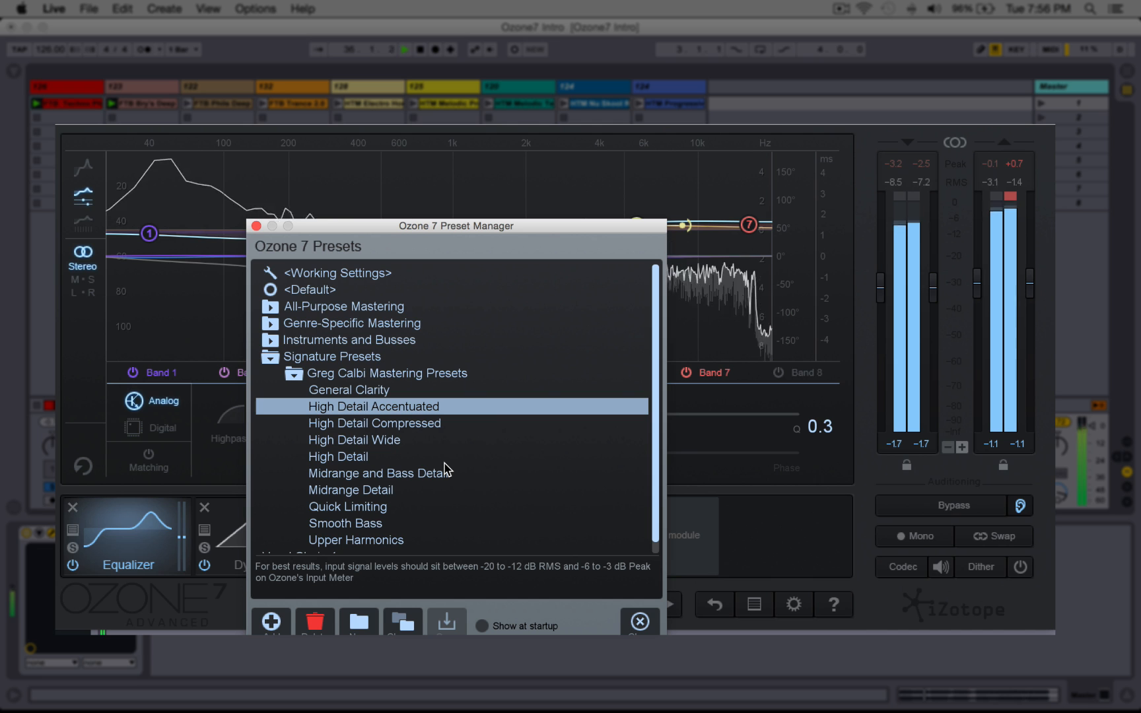
{"action": "left_click", "coordinate": [385, 426]}
{"action": "left_click", "coordinate": [377, 443]}
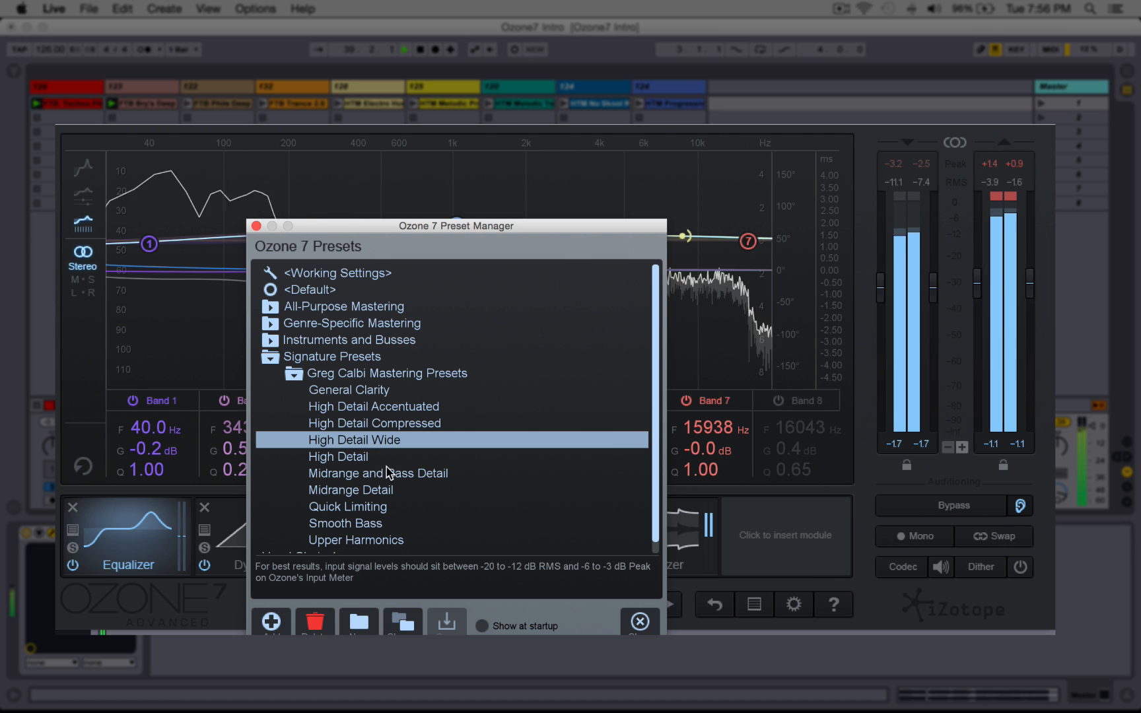
{"action": "left_click", "coordinate": [379, 457]}
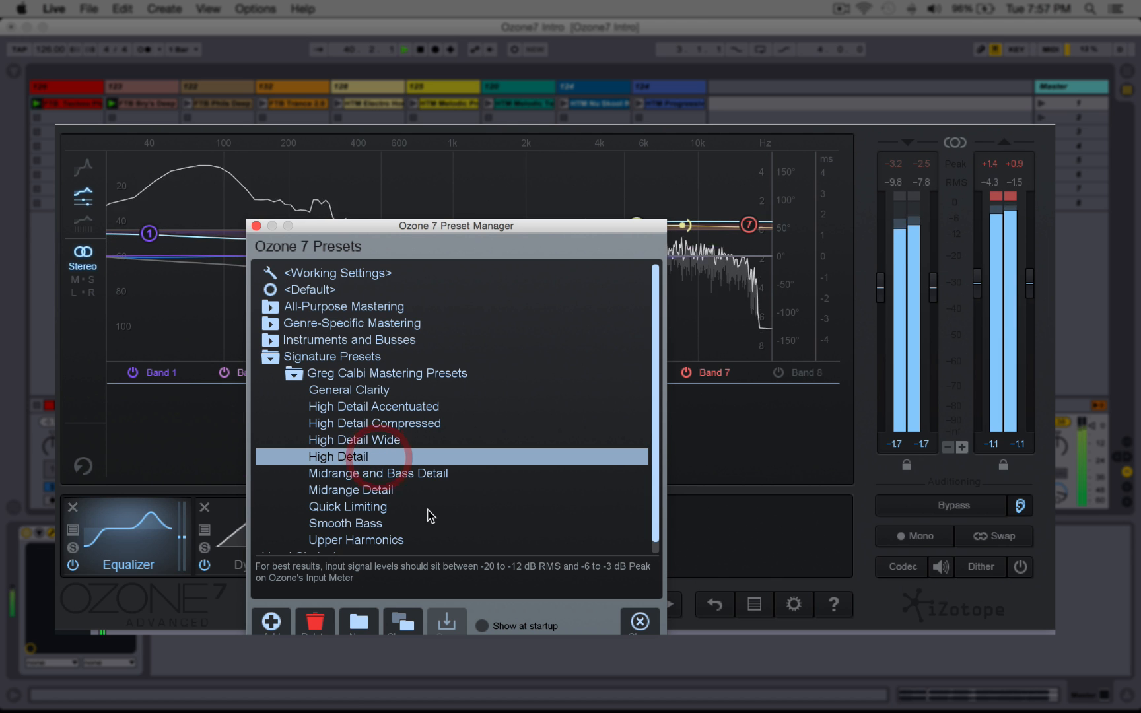
{"action": "left_click", "coordinate": [640, 621]}
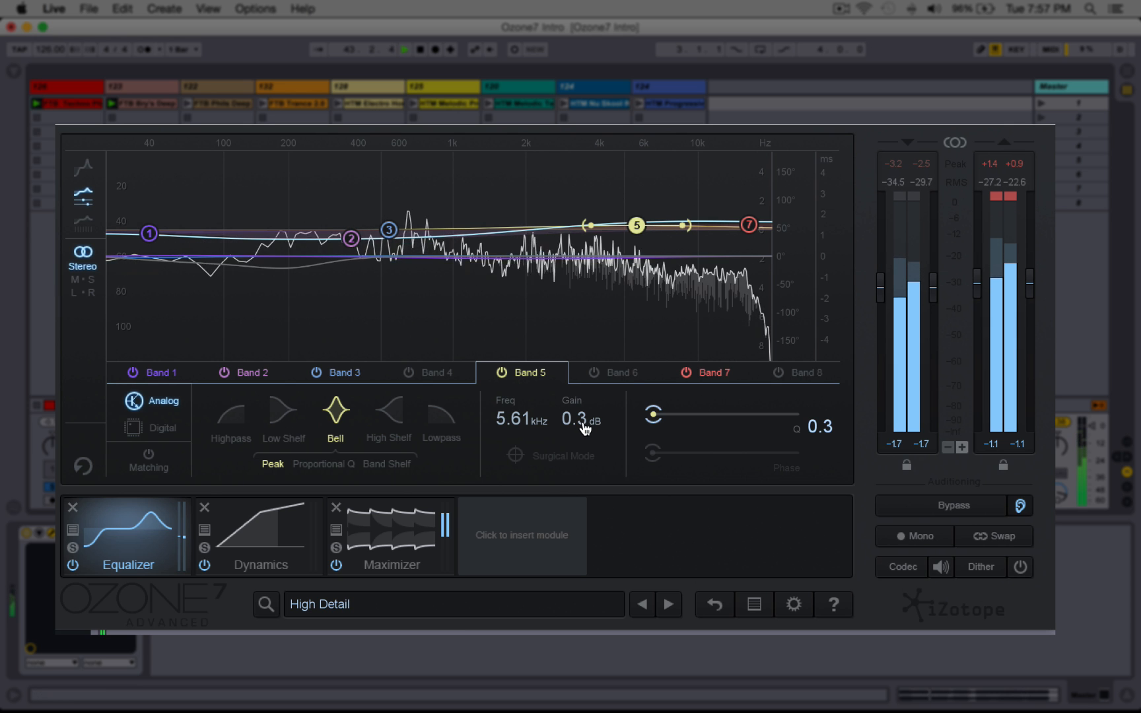
Step: Inspect the preset's EQ Band 7 and Band 2, then the Dynamics module with all bands shown
{"action": "left_click", "coordinate": [704, 384]}
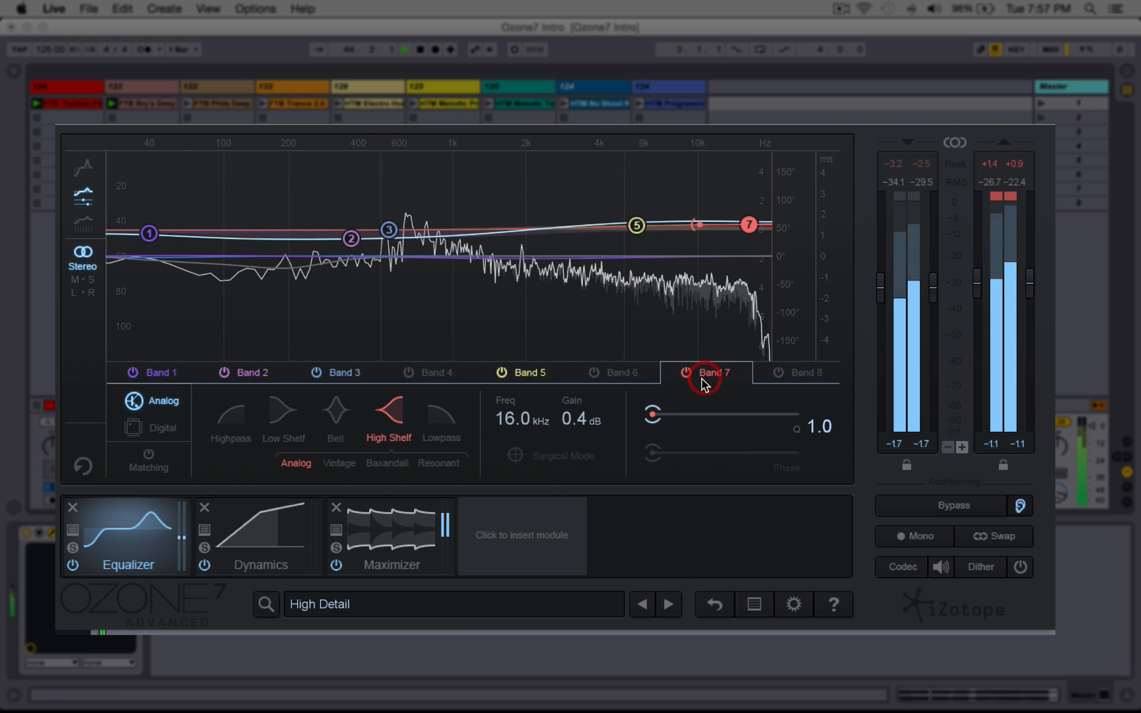
{"action": "left_click", "coordinate": [249, 379]}
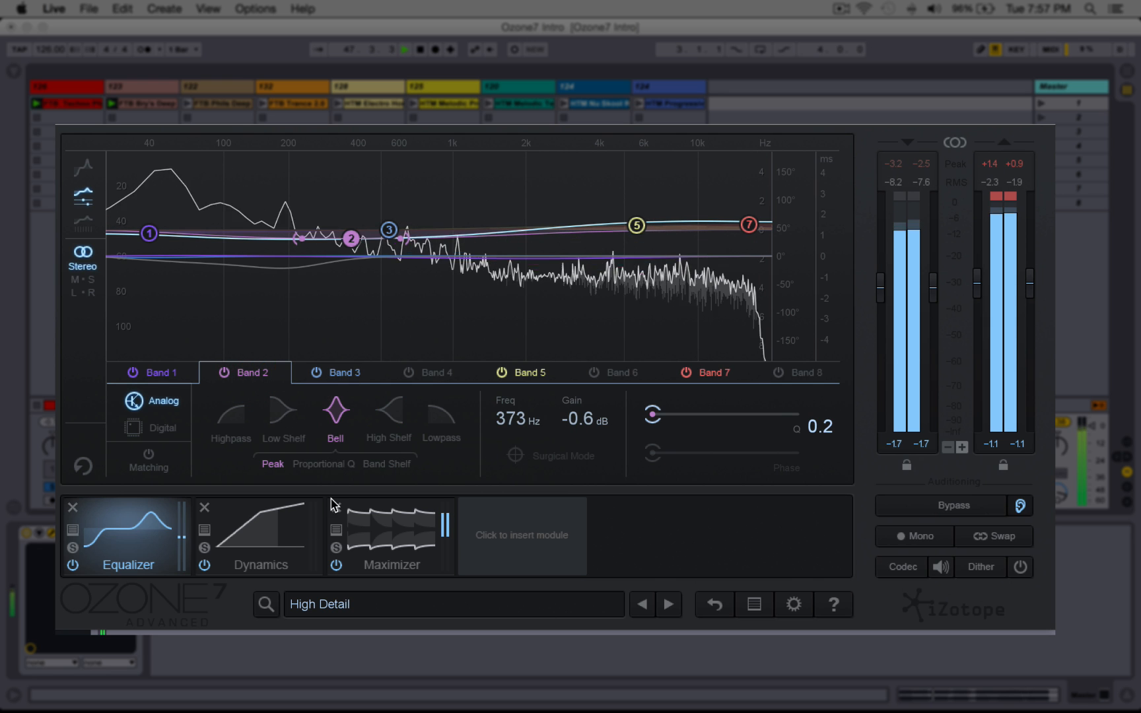
{"action": "left_click", "coordinate": [260, 535]}
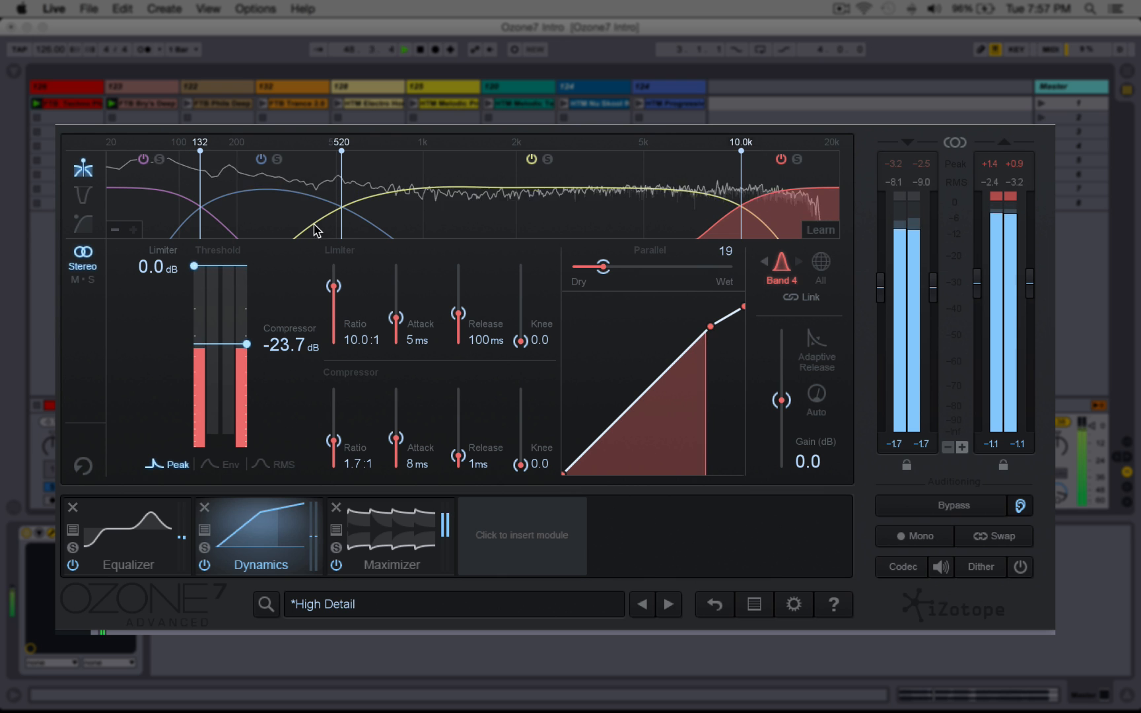
{"action": "left_click", "coordinate": [824, 265]}
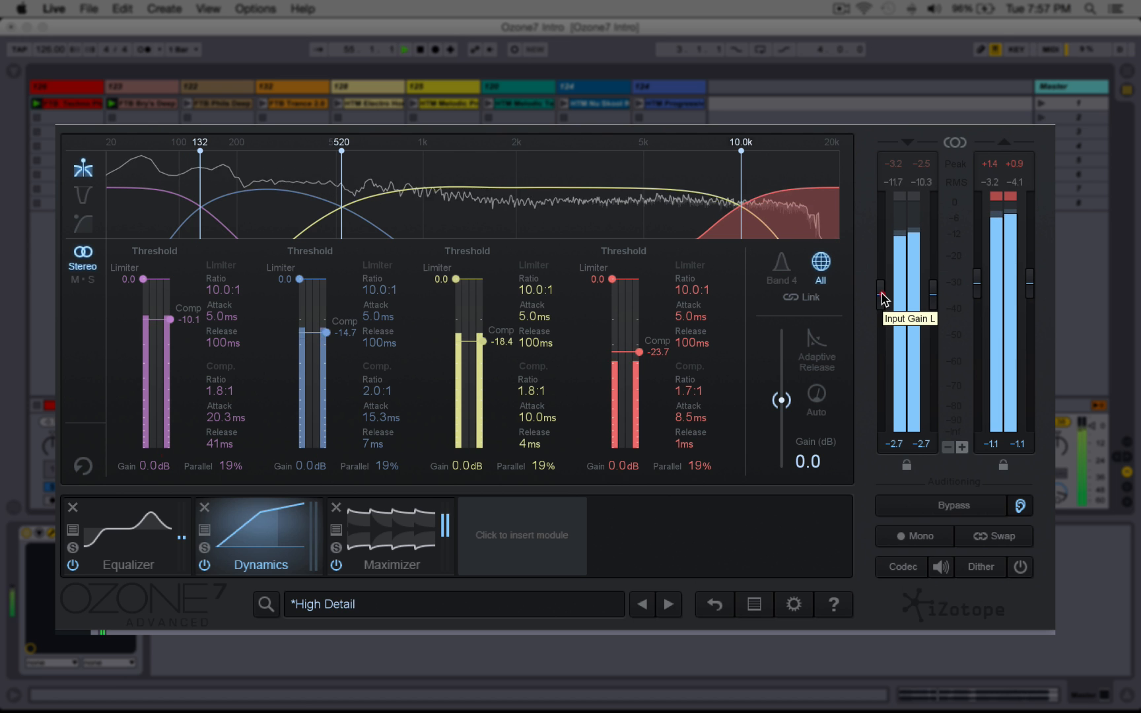
Step: Adjust the input gain to -2.5 dB
{"action": "left_click_drag", "start_coordinate": [882, 299], "coordinate": [881, 284]}
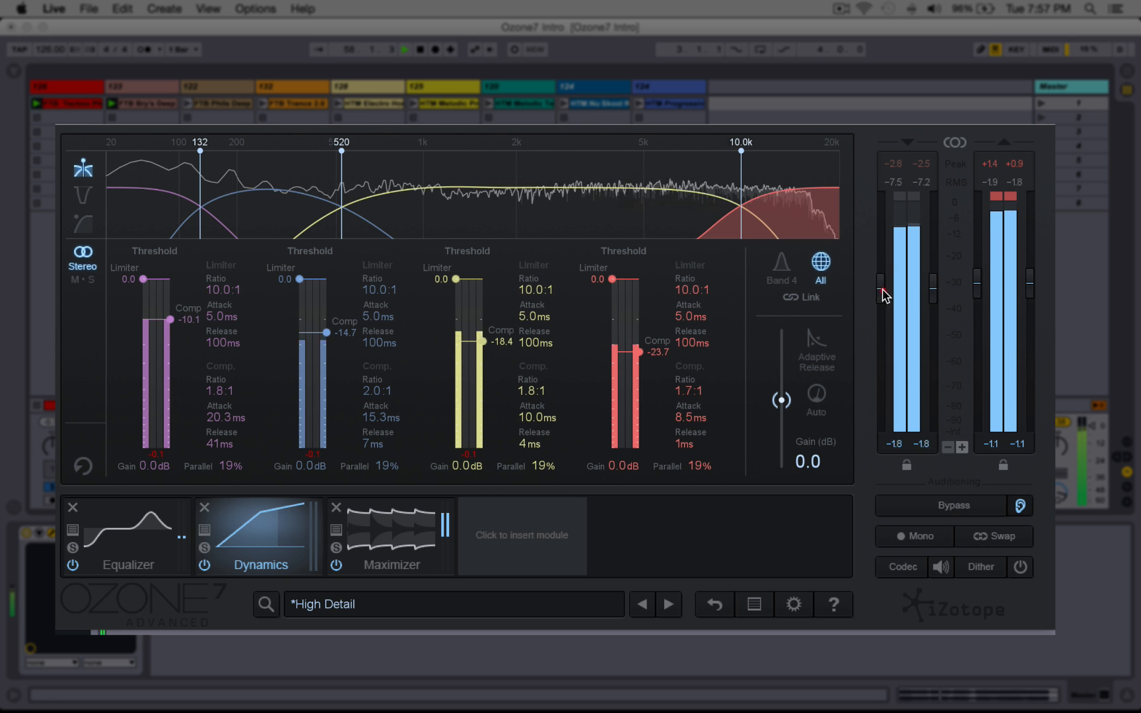
{"action": "left_click", "coordinate": [884, 295]}
Step: Load the next preset, Midrange and Bass Detail, from the Maximizer view
{"action": "left_click", "coordinate": [385, 525]}
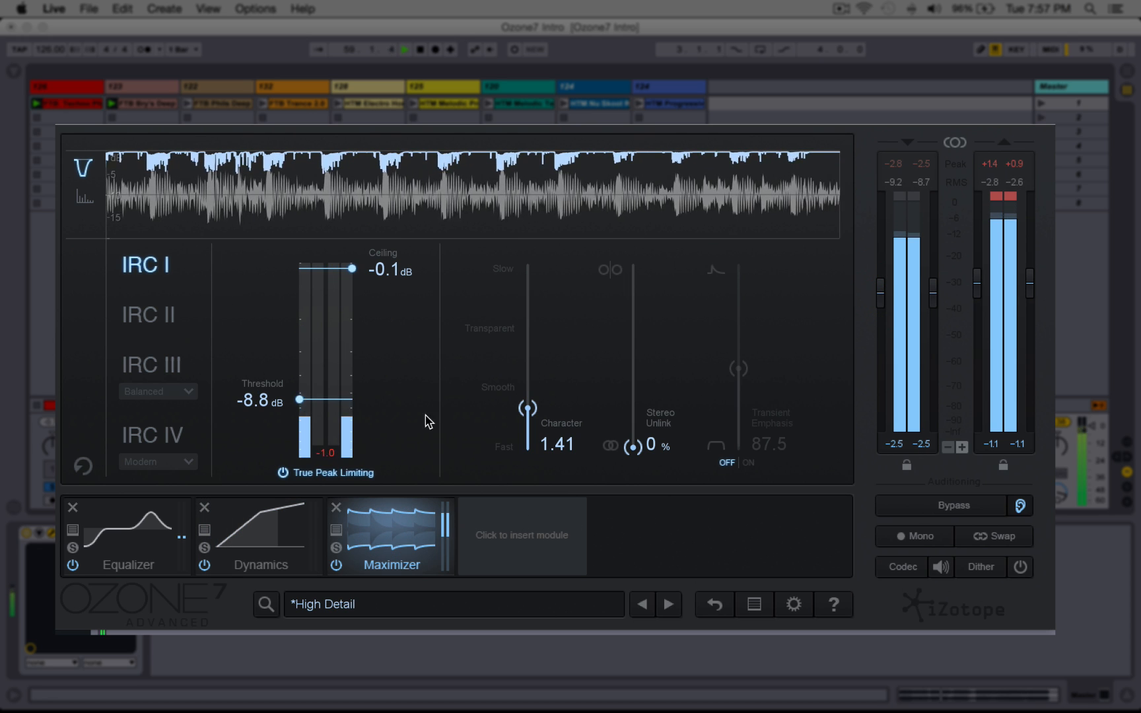
{"action": "left_click", "coordinate": [669, 605]}
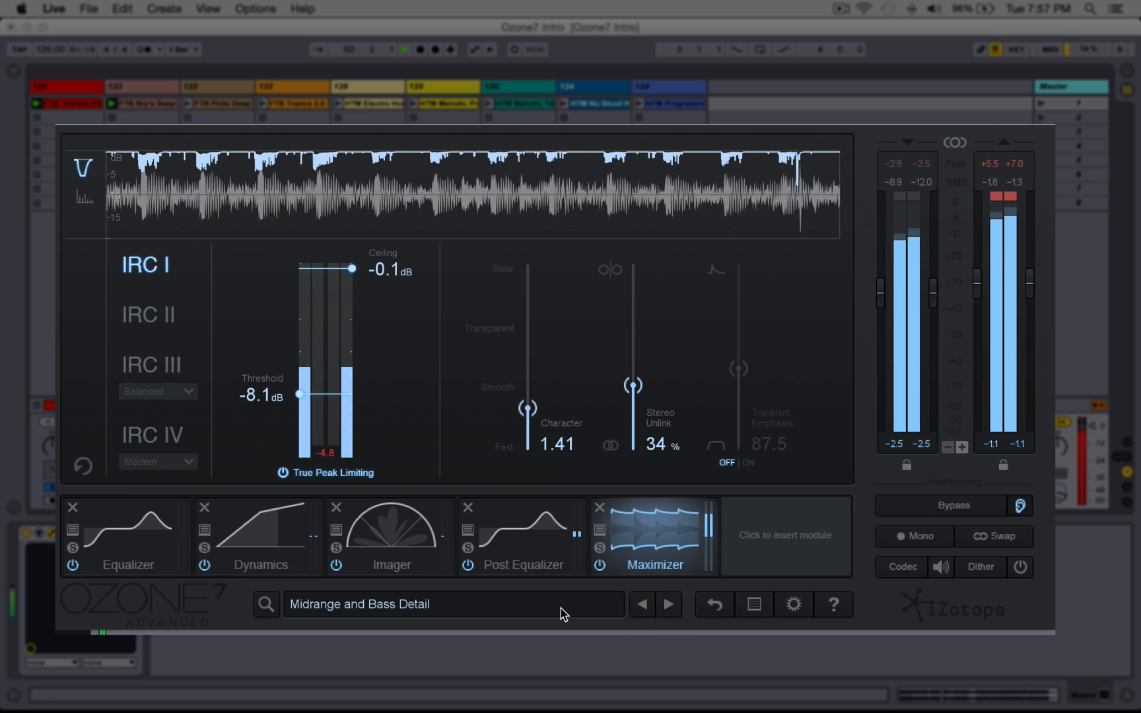
Step: Browse the preset's Post Equalizer, Imager, Dynamics and Equalizer modules
{"action": "left_click", "coordinate": [530, 538]}
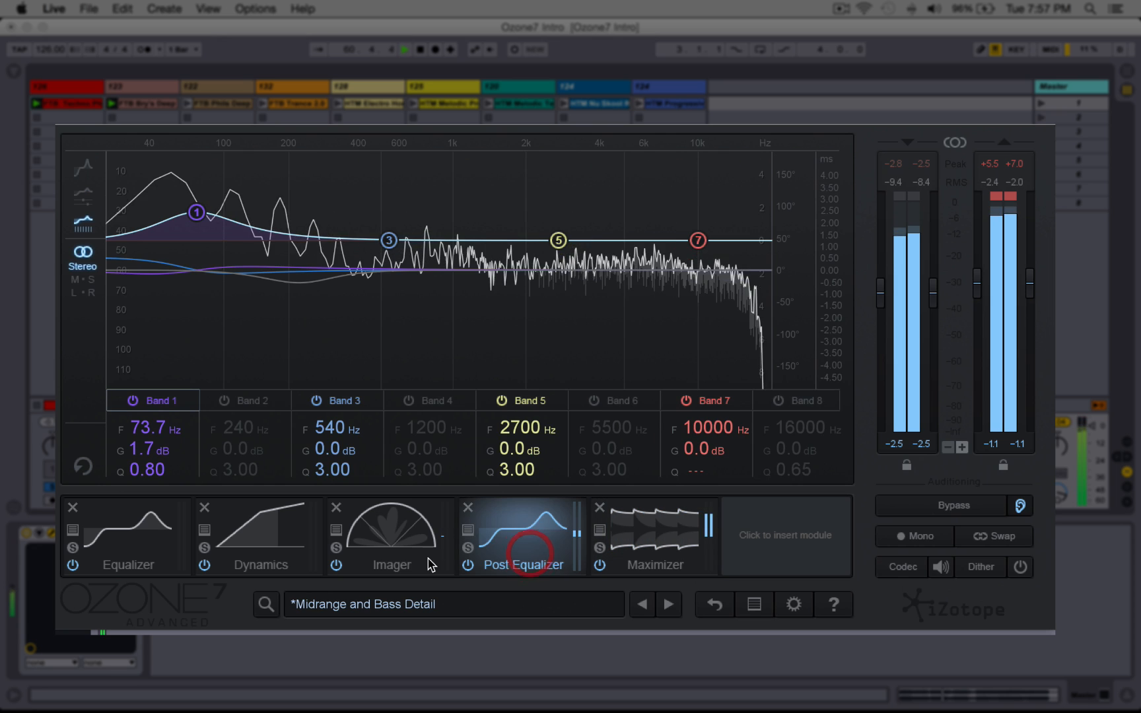
{"action": "left_click", "coordinate": [385, 551]}
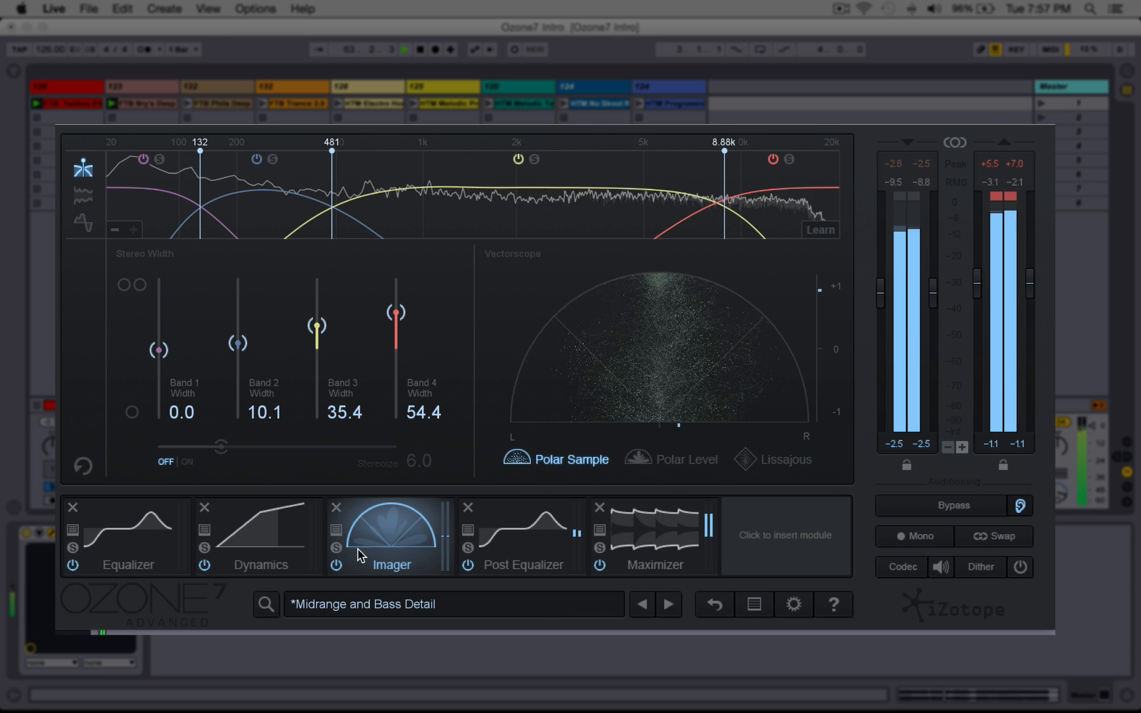
{"action": "left_click", "coordinate": [264, 538]}
{"action": "left_click", "coordinate": [158, 542]}
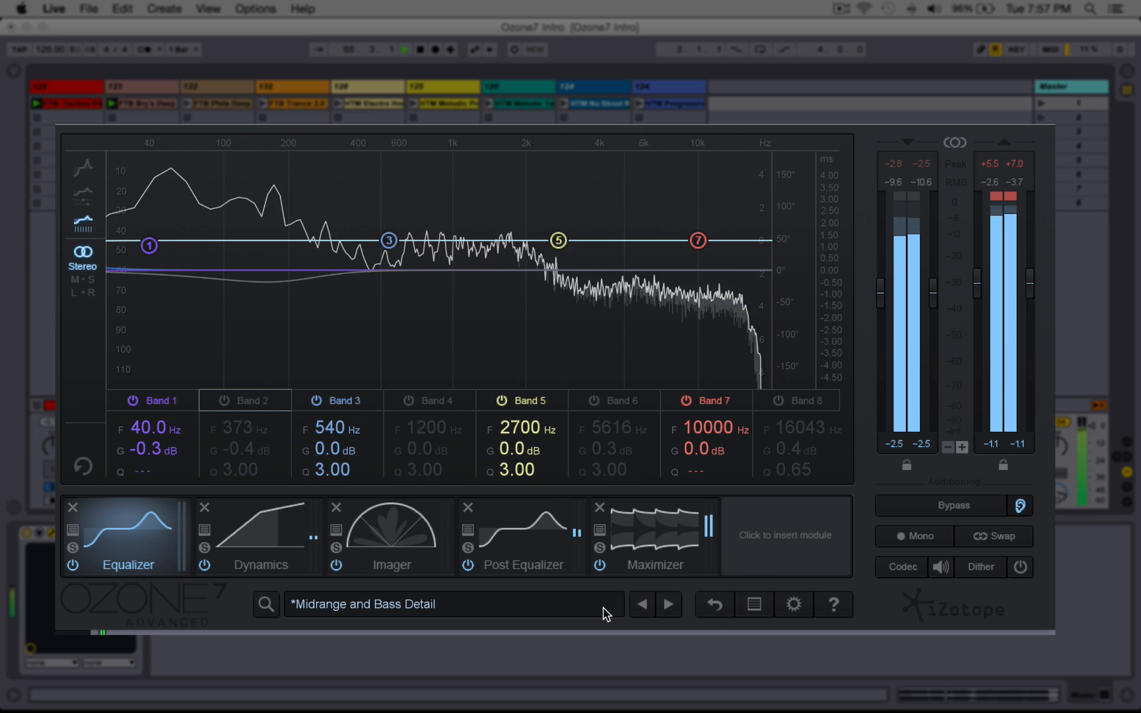
Step: Stop playback and undo the last preset load
{"action": "key", "text": "space"}
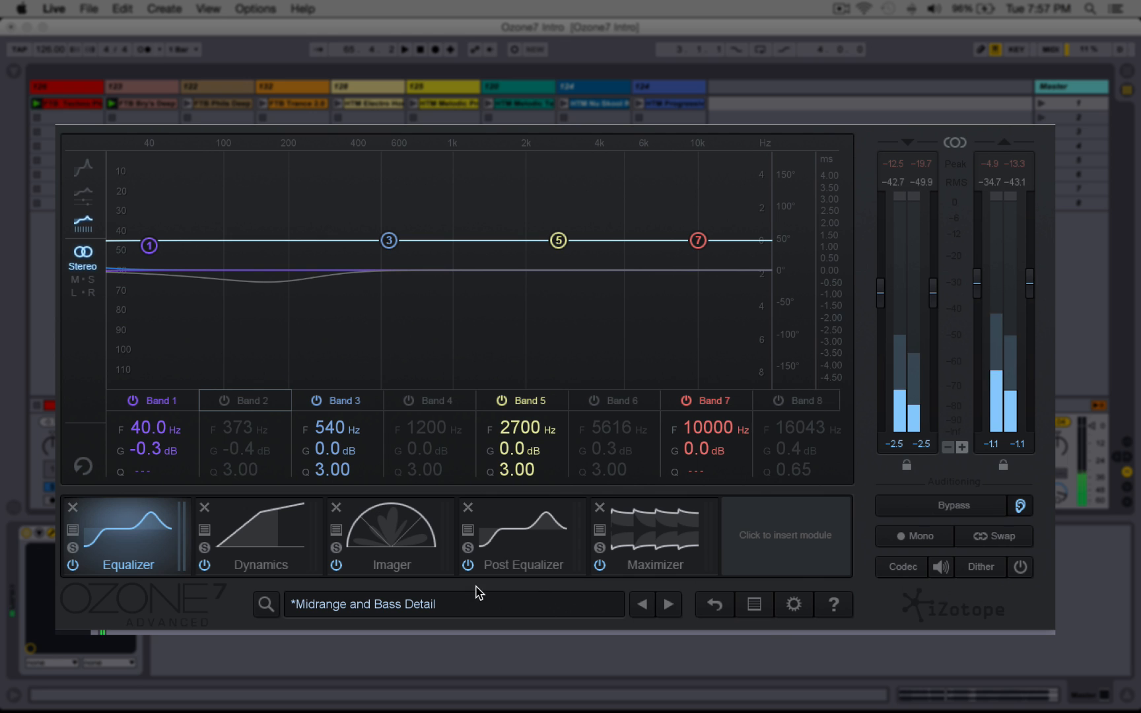
{"action": "left_click", "coordinate": [713, 607]}
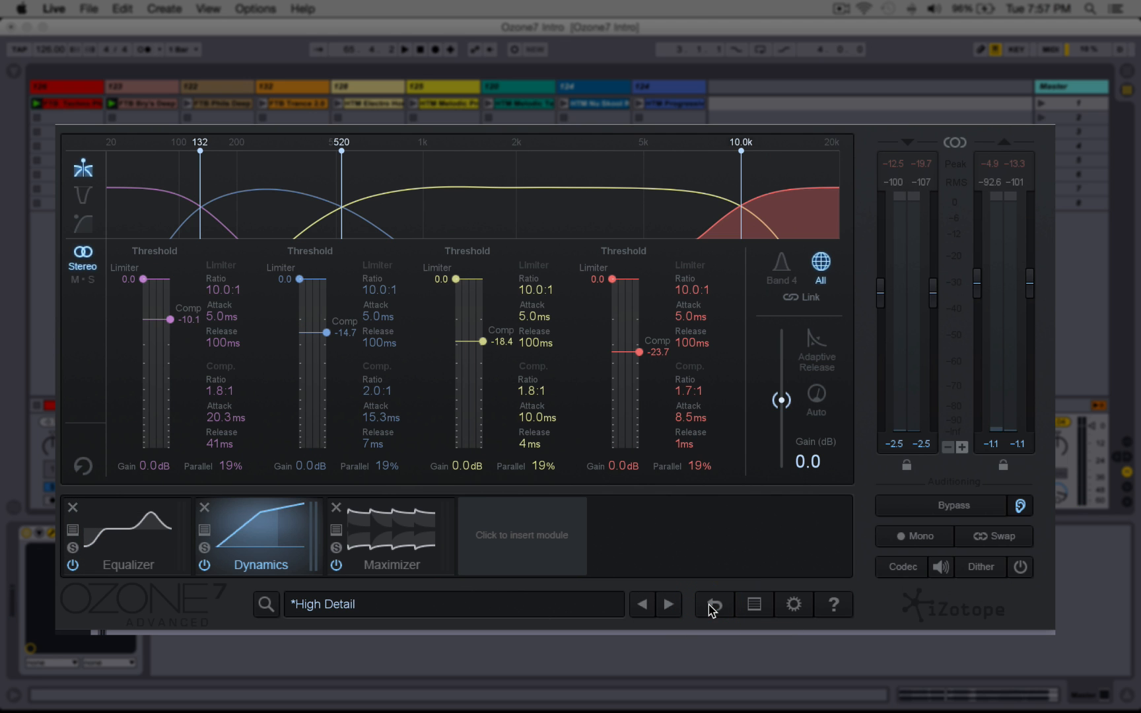
Step: Open the History window, revert to the CODEC Bit Rate: 112 kbps entry, and close it
{"action": "left_click", "coordinate": [755, 605]}
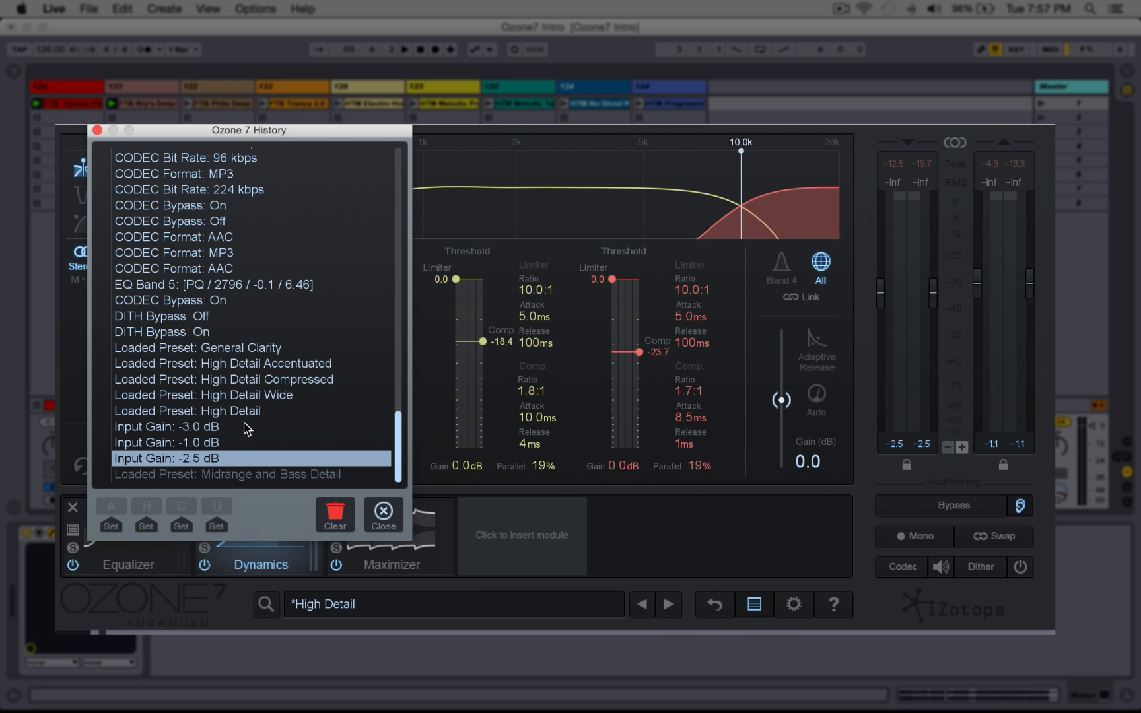
{"action": "scroll", "coordinate": [245, 429], "scroll_direction": "up", "scroll_amount": 4}
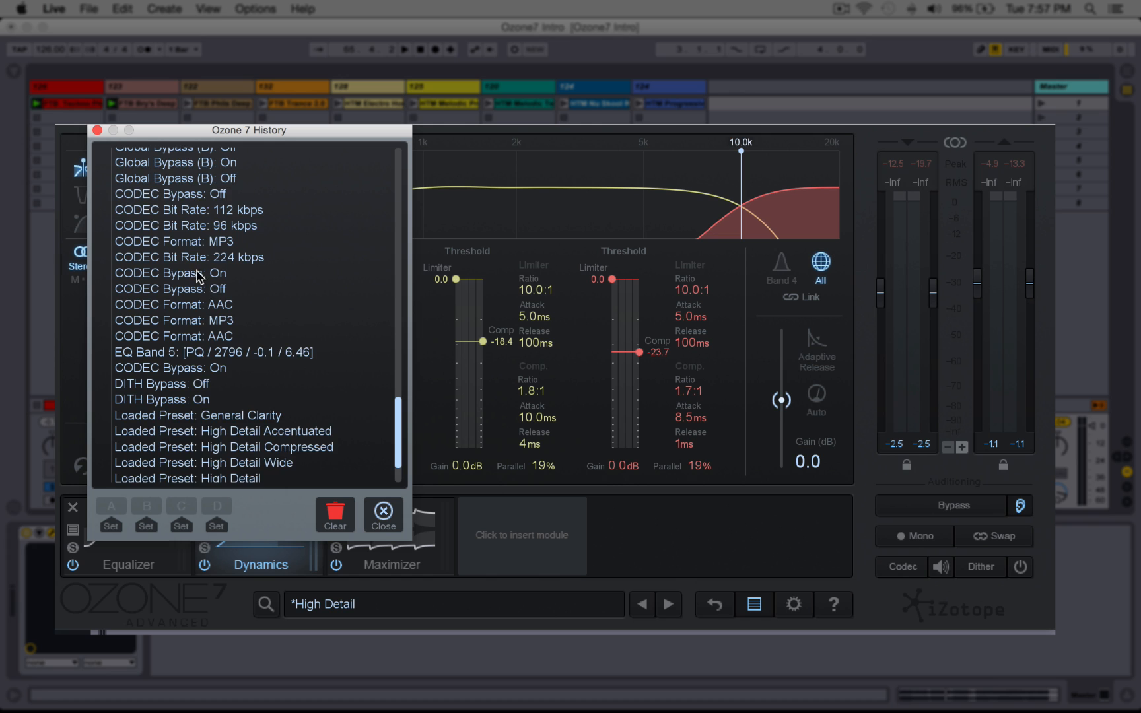
{"action": "scroll", "coordinate": [197, 275], "scroll_direction": "up", "scroll_amount": 5}
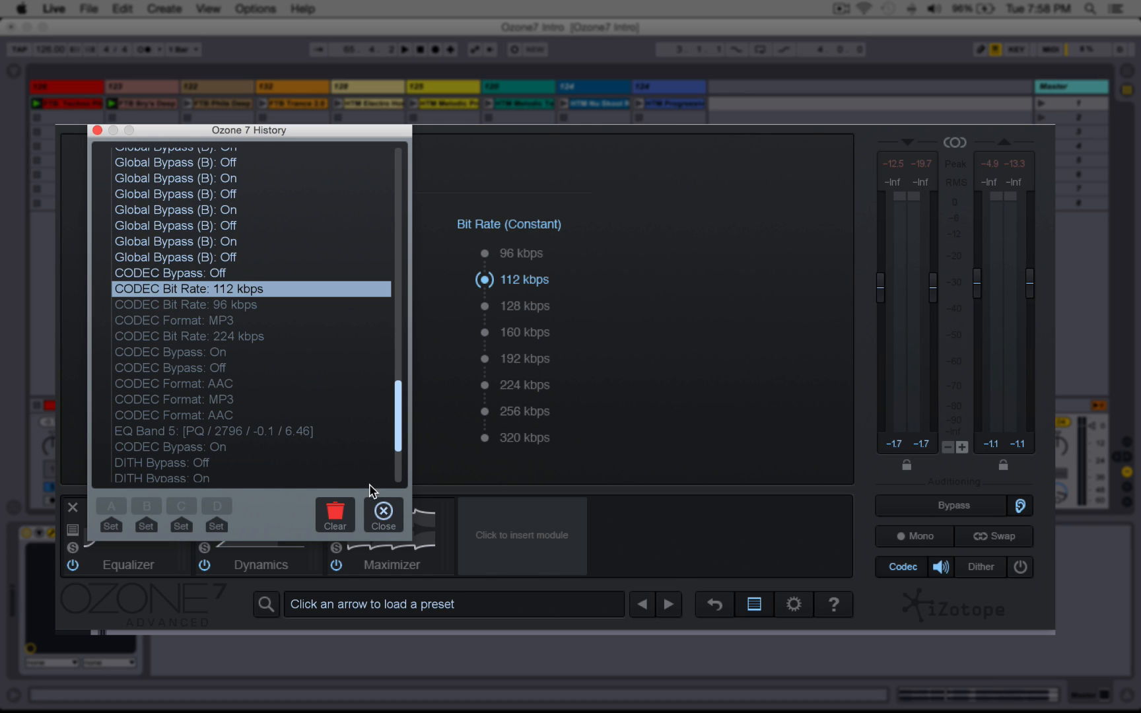
{"action": "scroll", "coordinate": [225, 337], "scroll_direction": "down", "scroll_amount": 5}
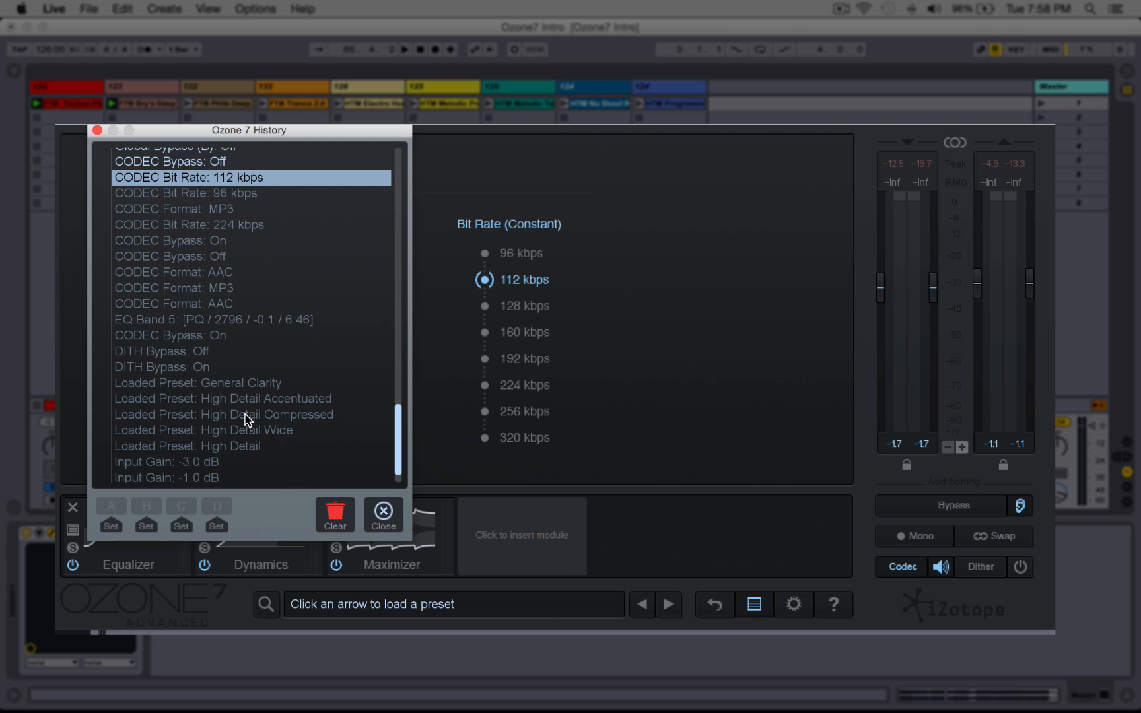
{"action": "left_click", "coordinate": [384, 512]}
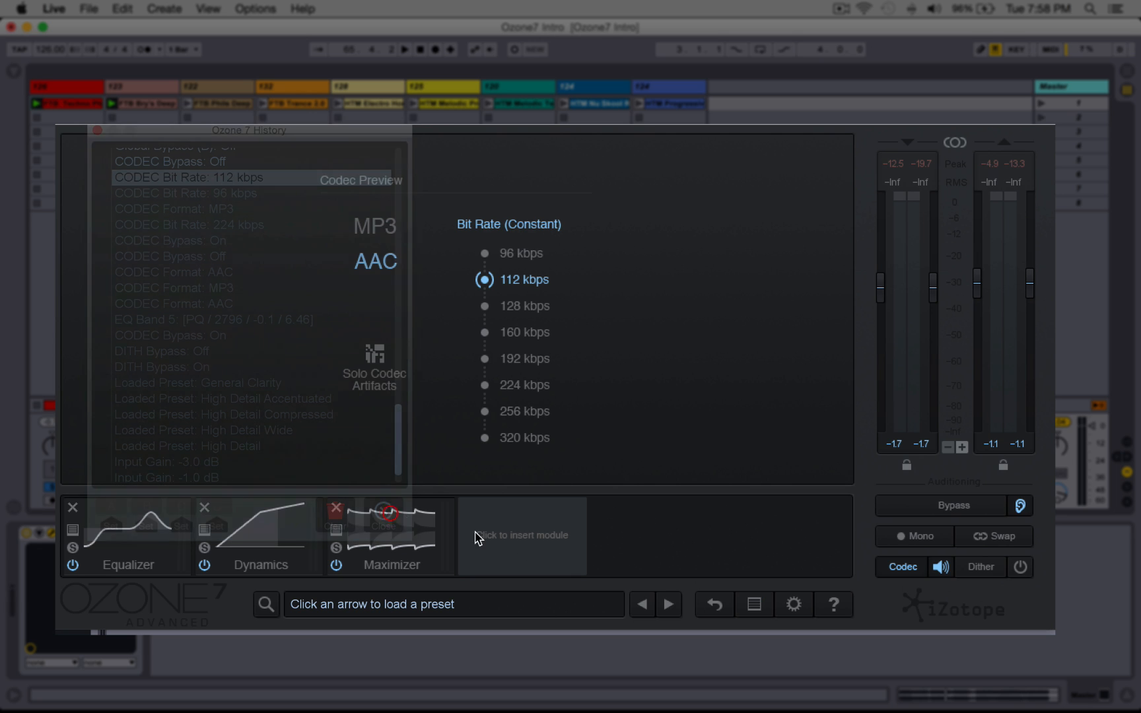
Step: Open the Options dialog and browse its Equalizer, Dynamics and Imager pages
{"action": "left_click", "coordinate": [794, 605]}
{"action": "left_click_drag", "start_coordinate": [102, 44], "coordinate": [378, 129]}
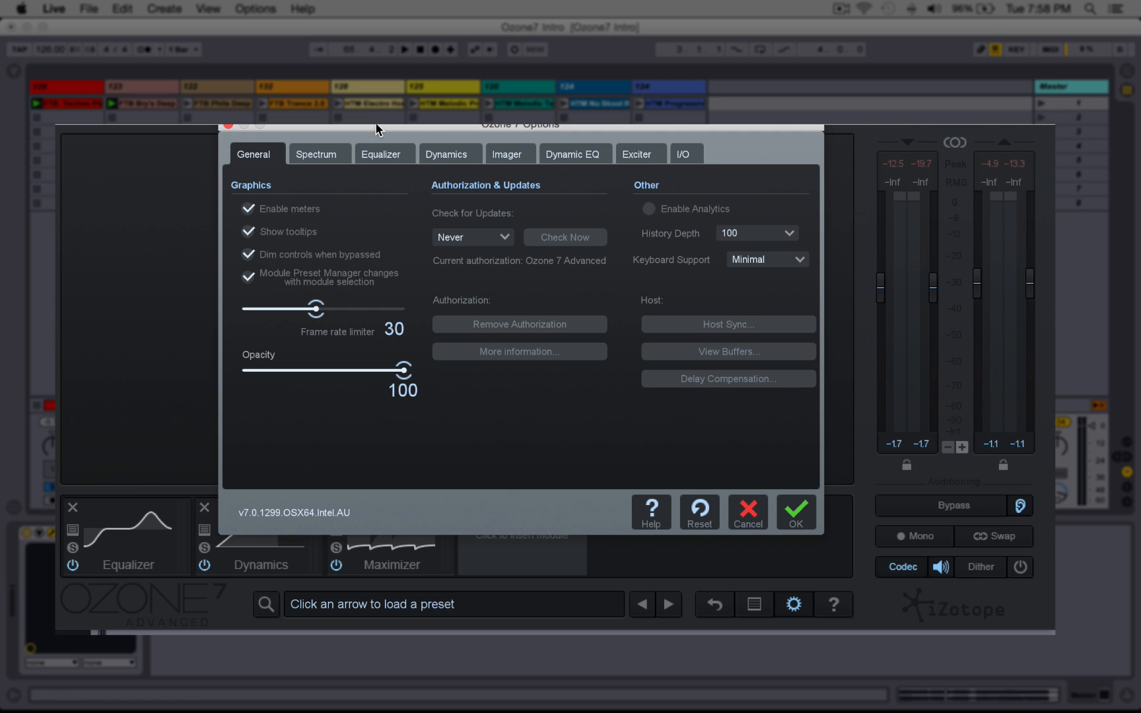
{"action": "left_click", "coordinate": [372, 165]}
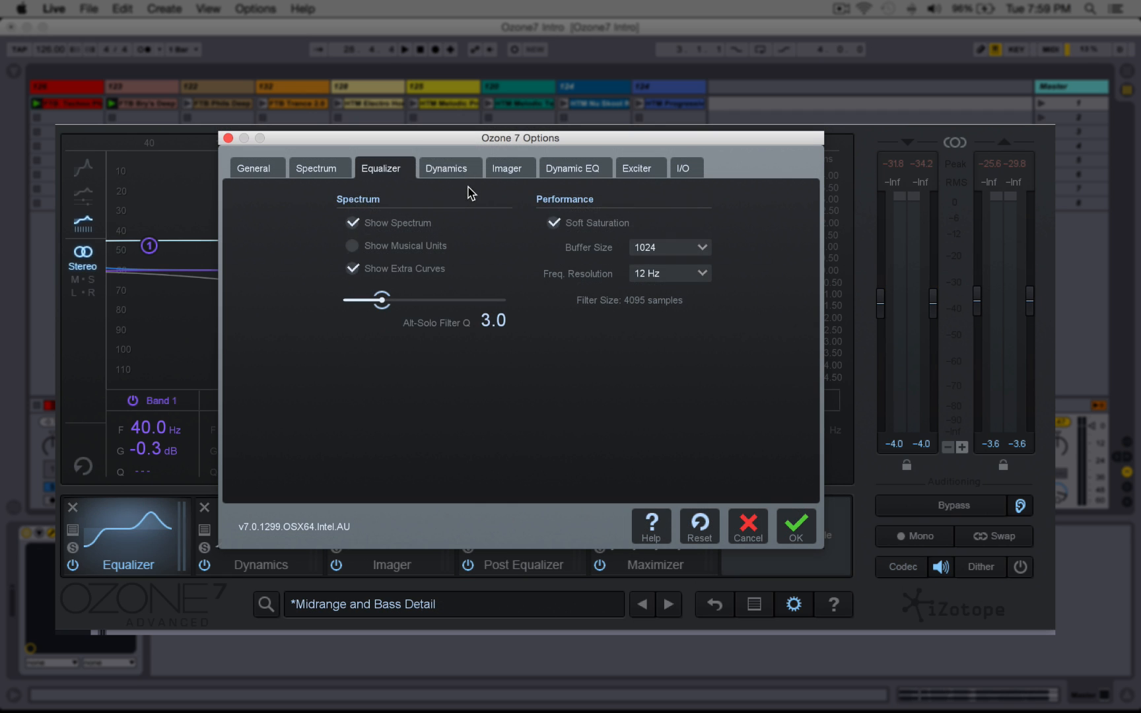
{"action": "left_click", "coordinate": [446, 169]}
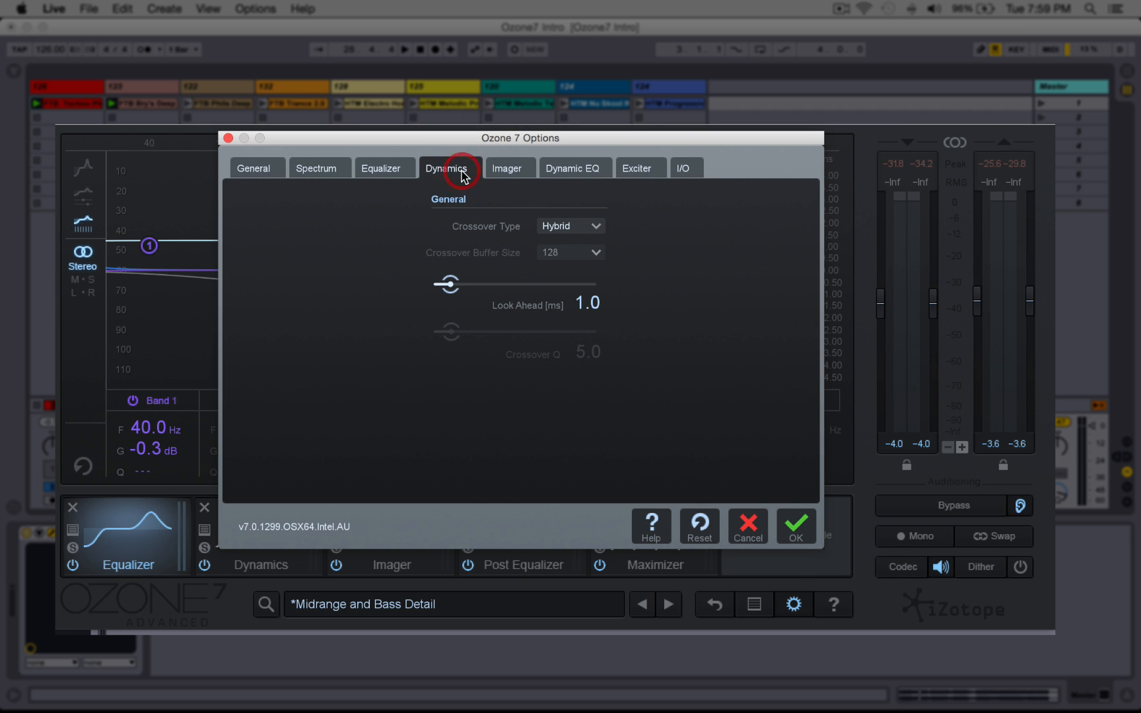
{"action": "left_click", "coordinate": [509, 171]}
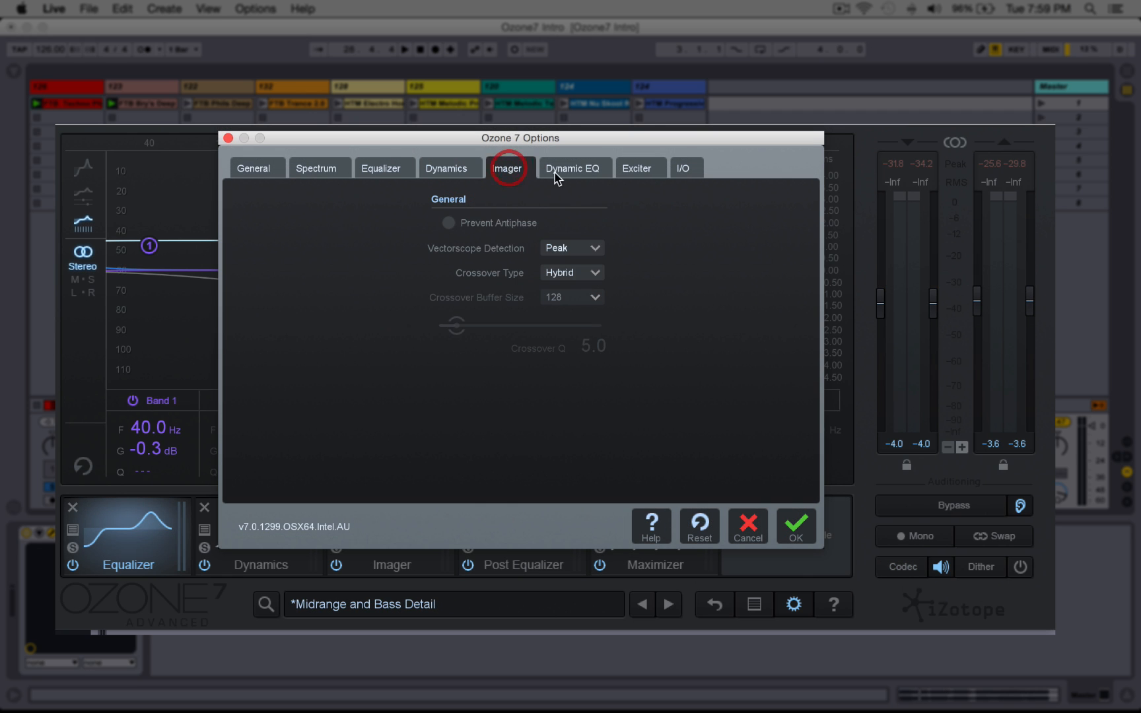
{"action": "left_click", "coordinate": [453, 171]}
Step: Browse the Options dialog's Dynamics crossover types and the Imager, Dynamic EQ, Exciter, I/O and General pages, then close it
{"action": "left_click", "coordinate": [554, 227]}
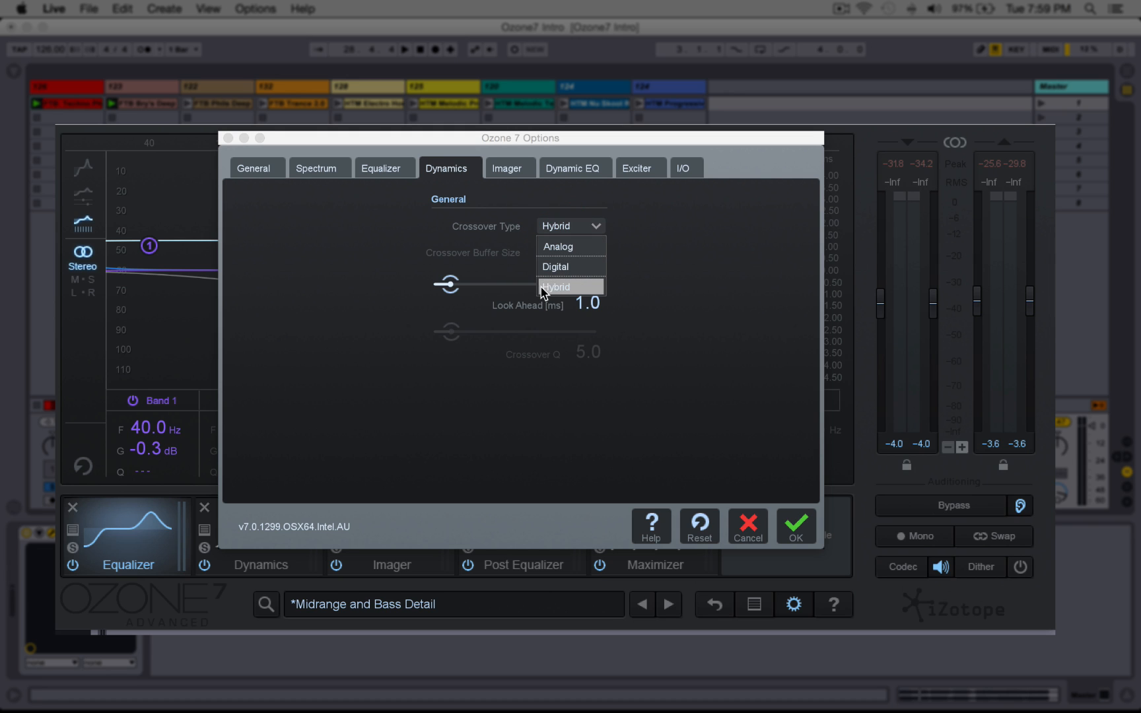
{"action": "left_click", "coordinate": [373, 258]}
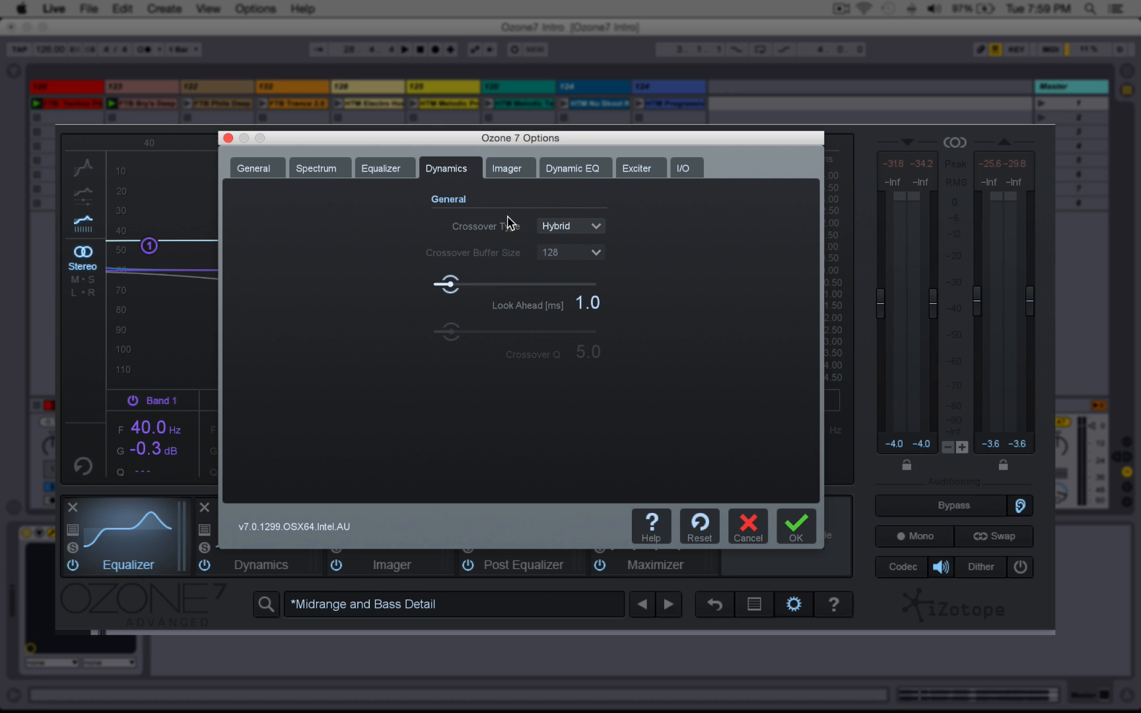
{"action": "left_click", "coordinate": [507, 173]}
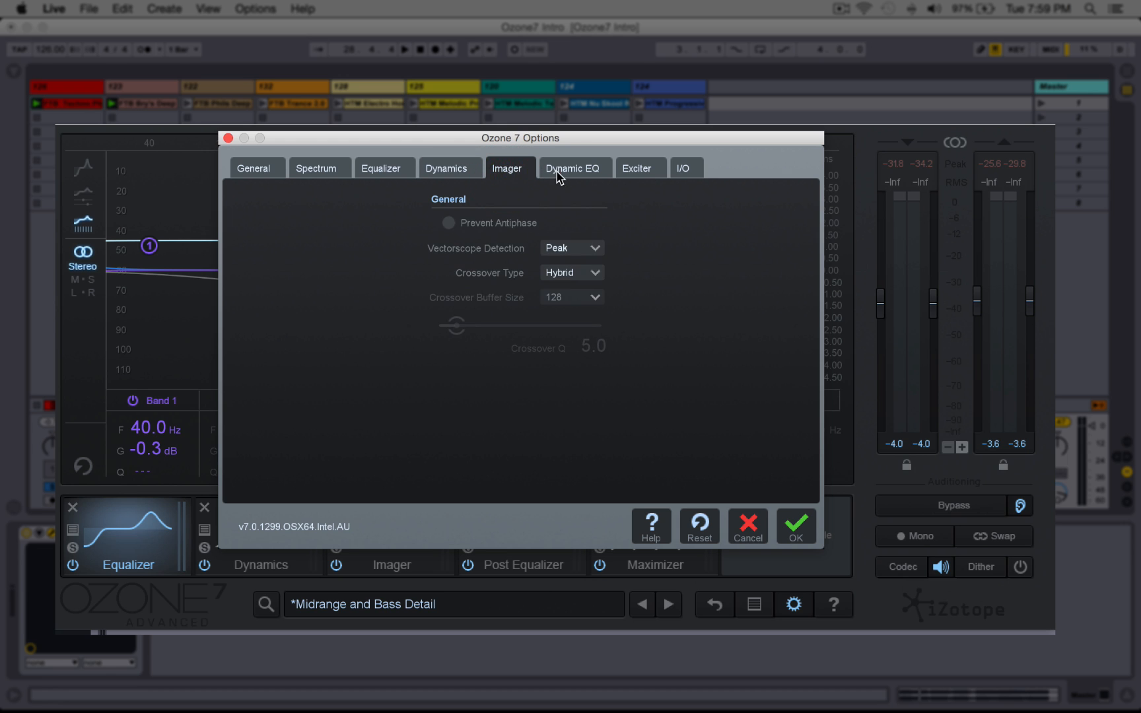
{"action": "left_click", "coordinate": [556, 172]}
{"action": "left_click", "coordinate": [623, 170]}
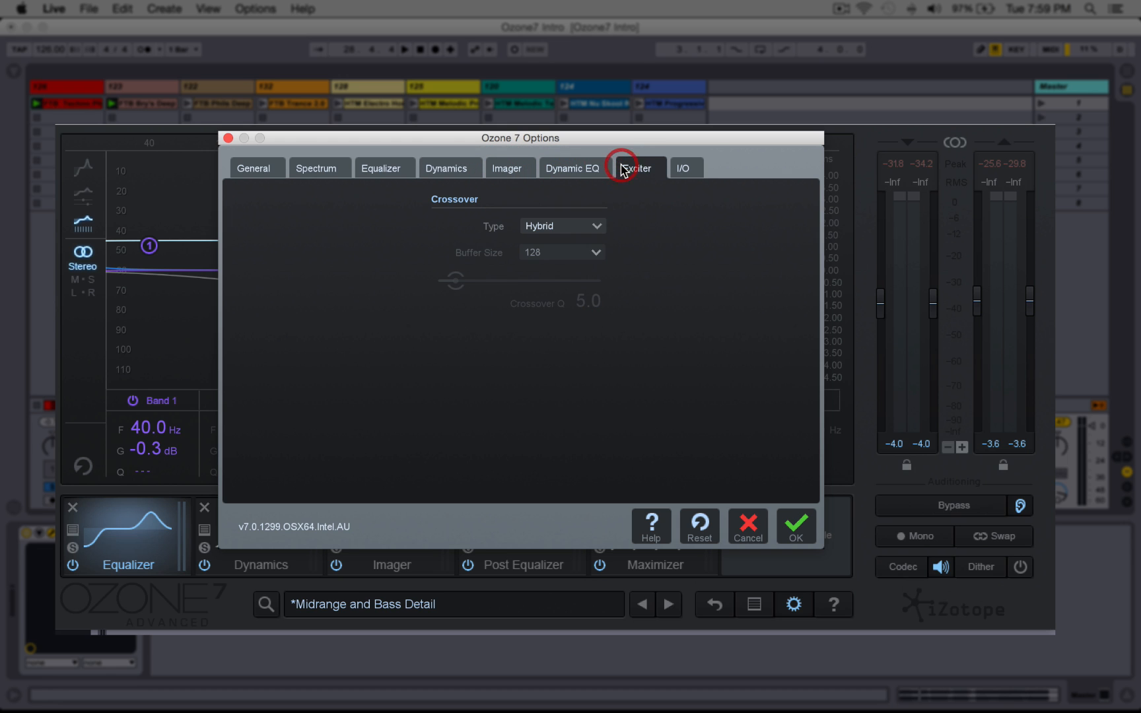
{"action": "left_click", "coordinate": [678, 171]}
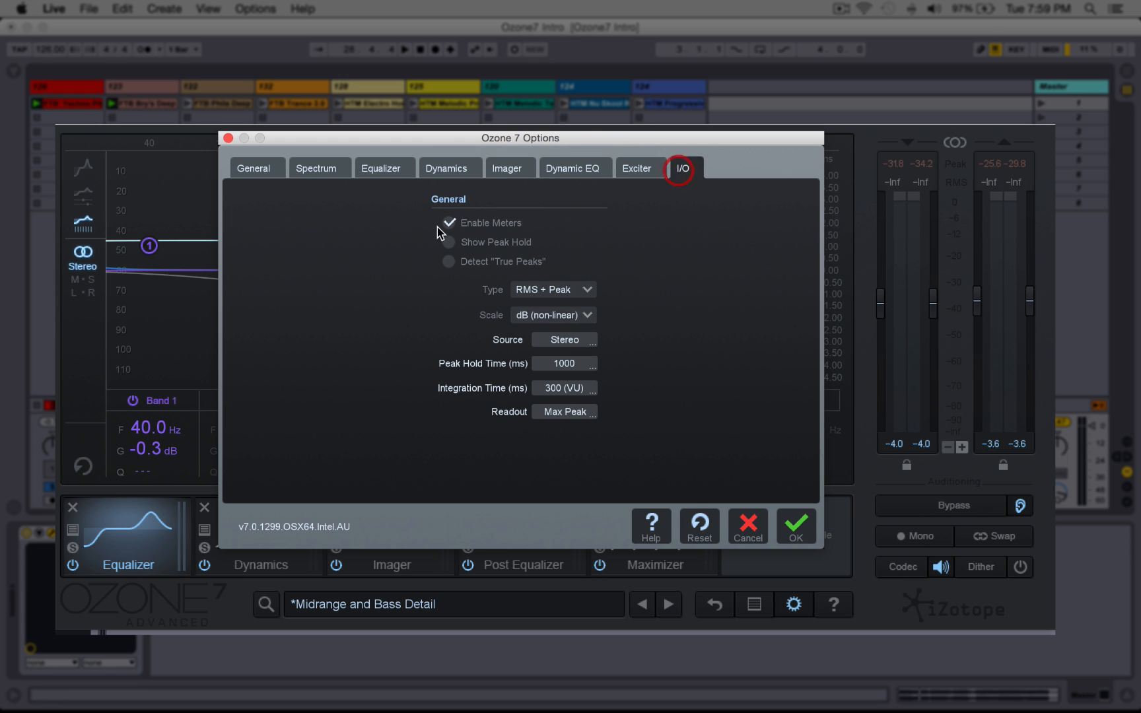
{"action": "left_click", "coordinate": [255, 172]}
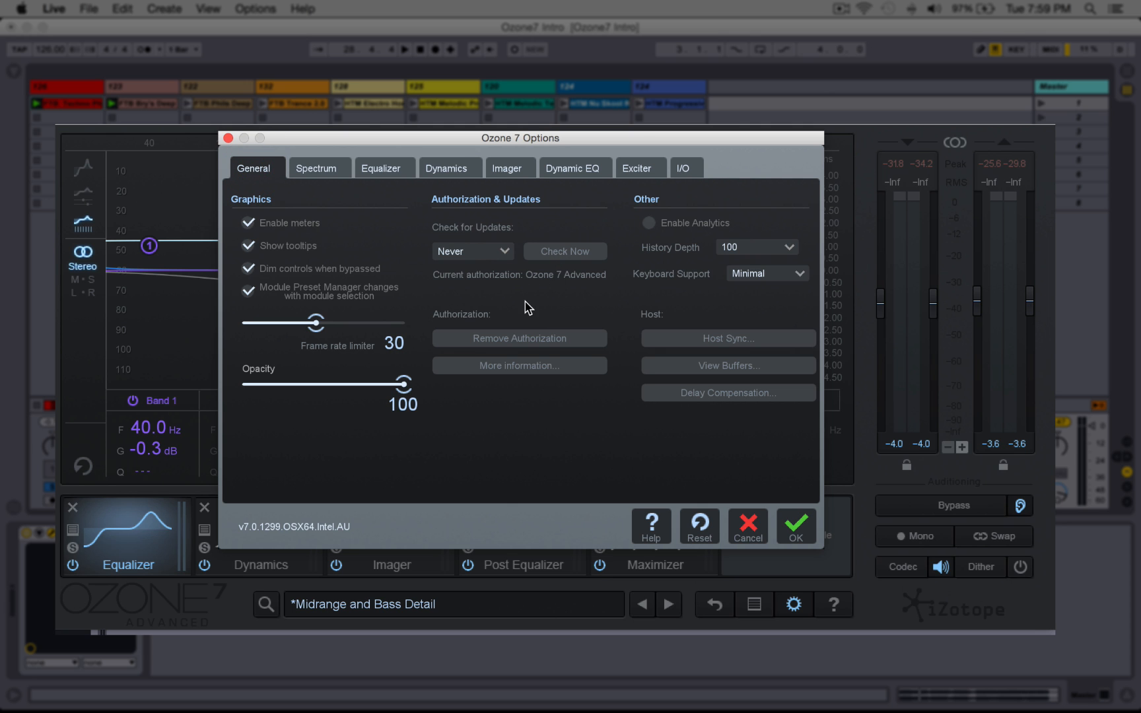
{"action": "left_click", "coordinate": [797, 525]}
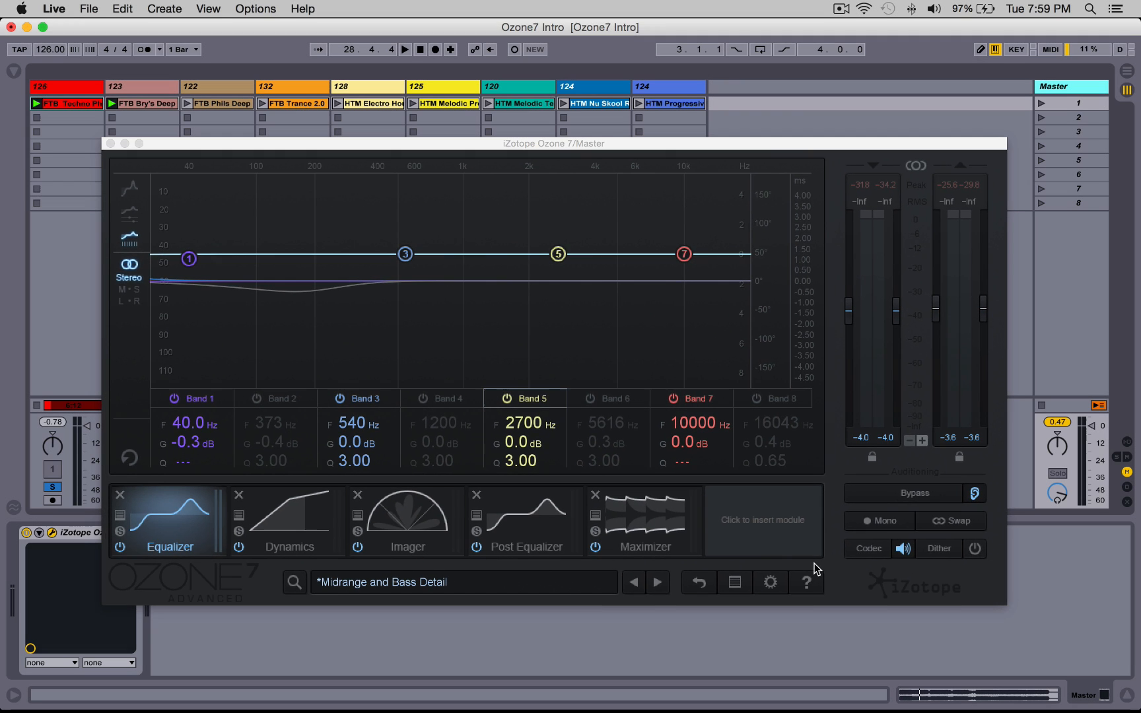
Step: Open the Ozone 7 help documentation and switch back to Live
{"action": "left_click", "coordinate": [817, 581]}
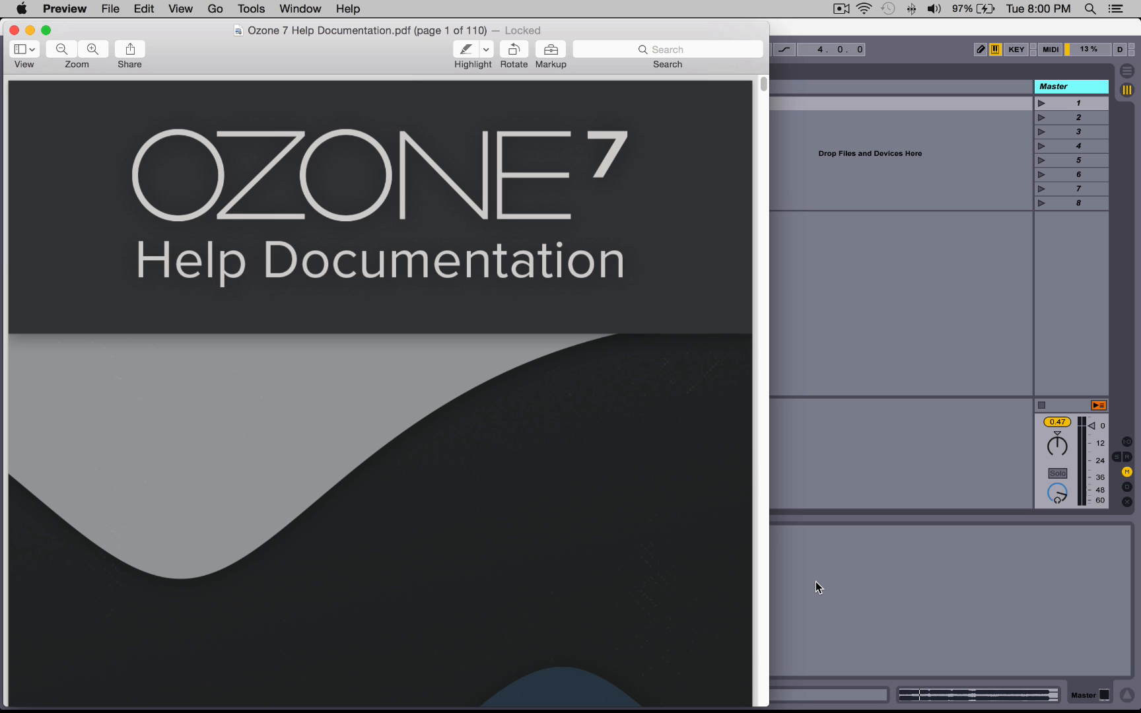
{"action": "left_click", "coordinate": [815, 582]}
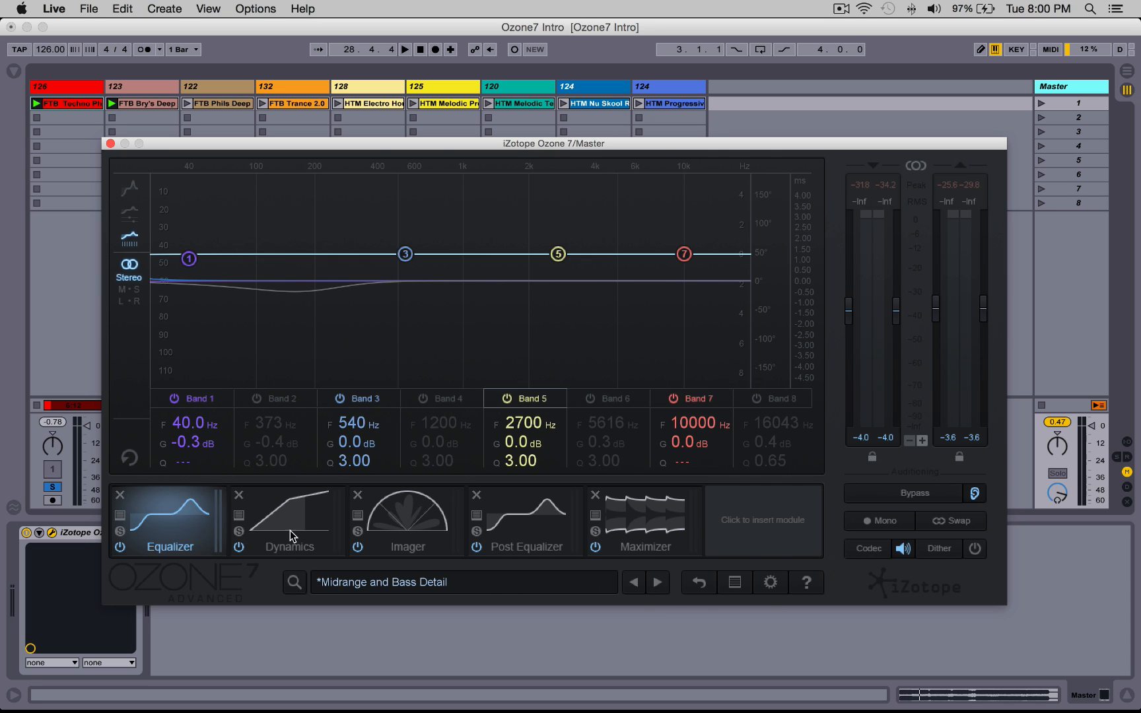
Step: Insert a Vintage EQ module into the signal chain
{"action": "left_click", "coordinate": [761, 518]}
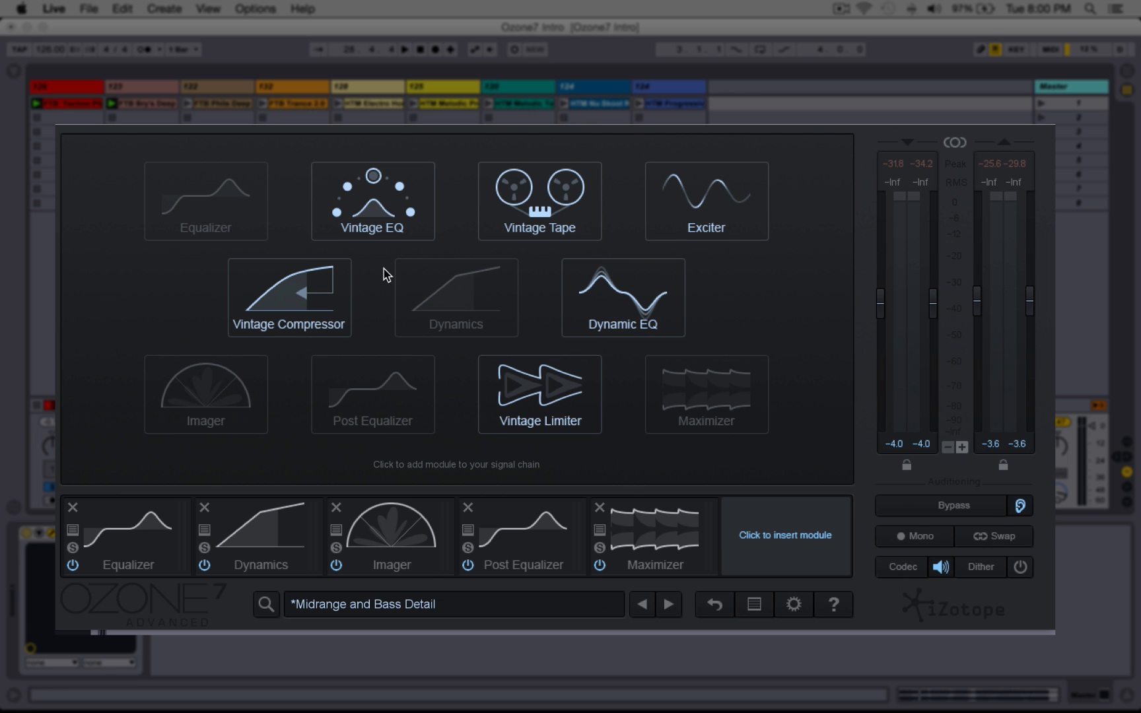
{"action": "left_click", "coordinate": [367, 223]}
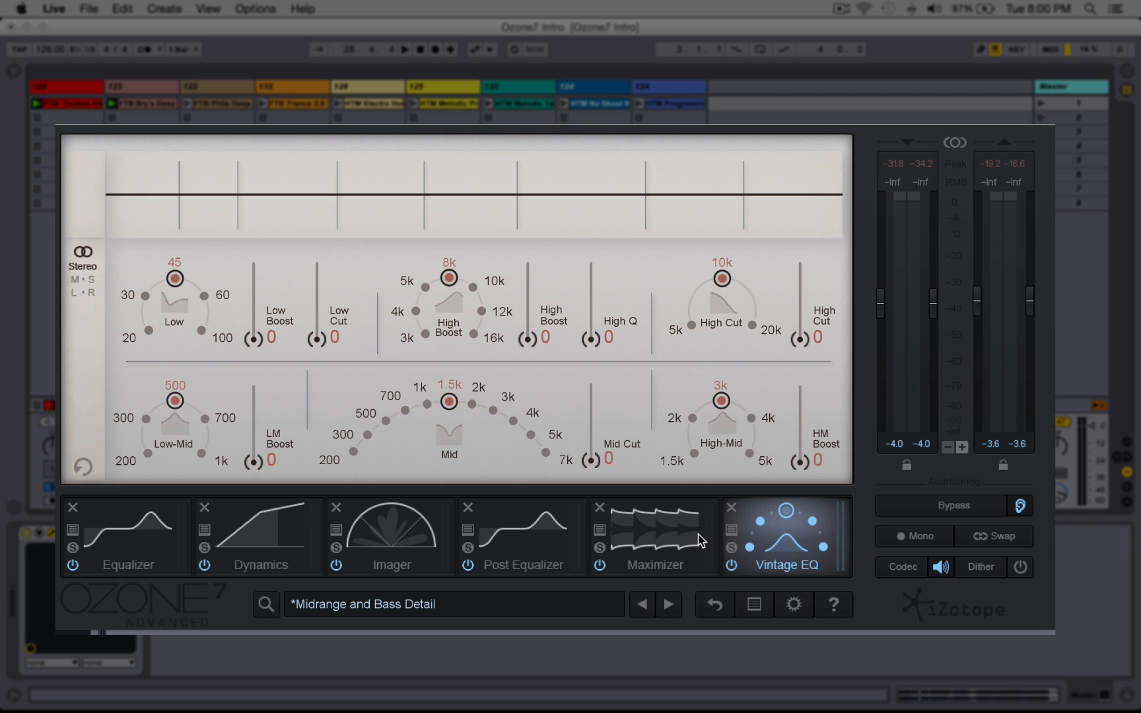
Step: Remove the Dynamics module from the signal chain
{"action": "left_click", "coordinate": [140, 532]}
{"action": "left_click", "coordinate": [232, 527]}
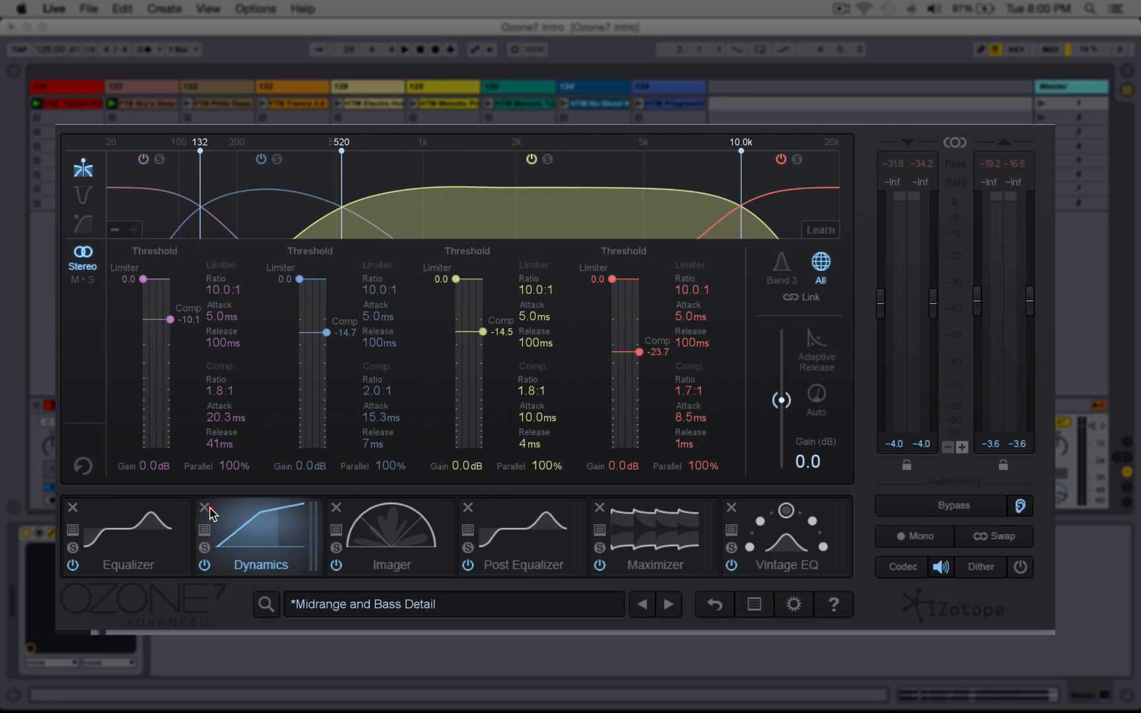
{"action": "left_click", "coordinate": [204, 507]}
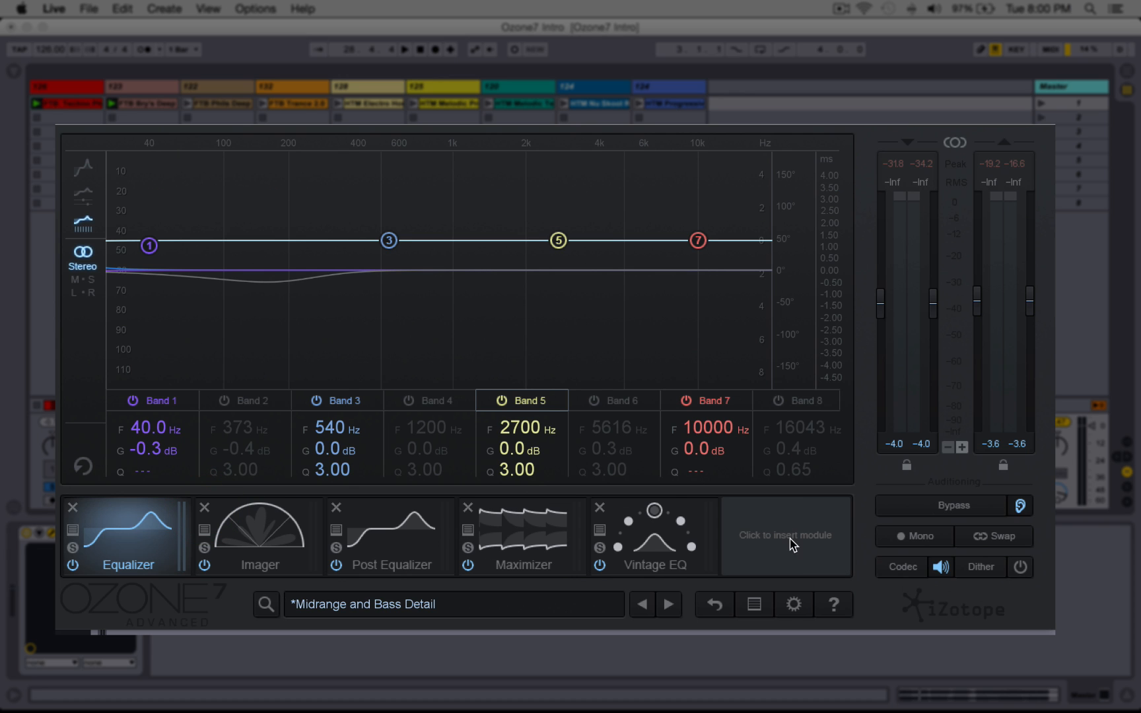
Step: Open the module picker without adding anything and switch between the Equalizer and Post Equalizer modules
{"action": "left_click", "coordinate": [792, 543]}
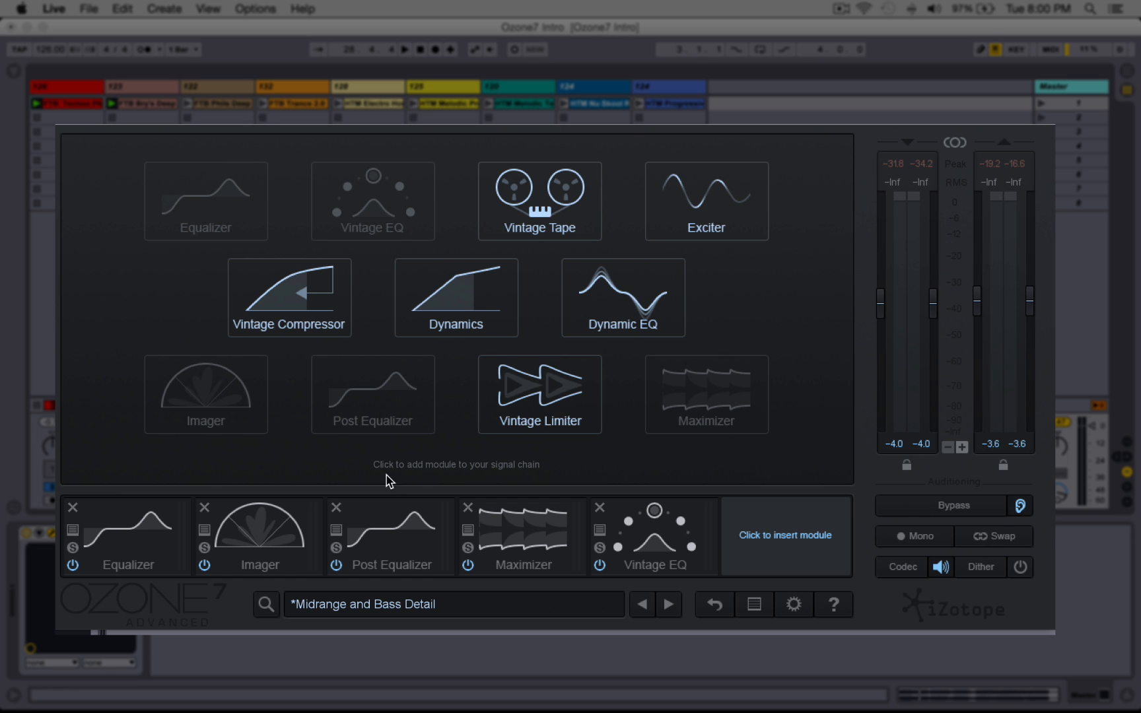
{"action": "left_click", "coordinate": [389, 531]}
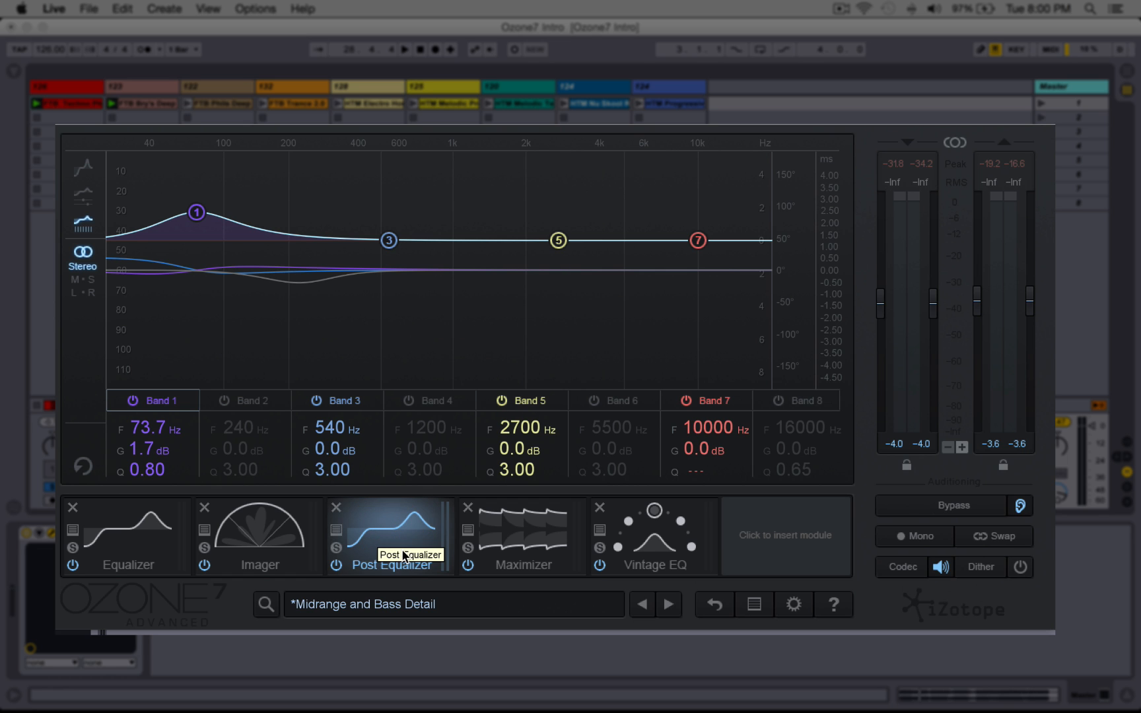
{"action": "left_click", "coordinate": [168, 539]}
{"action": "left_click", "coordinate": [364, 547]}
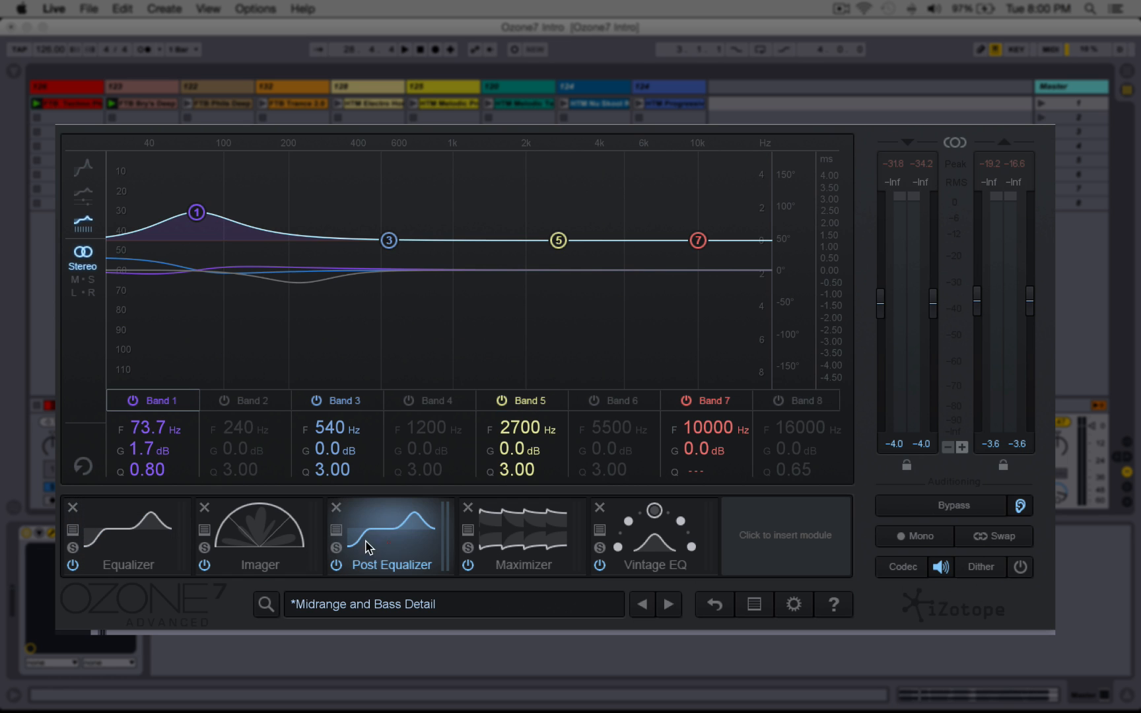
{"action": "left_click", "coordinate": [156, 527]}
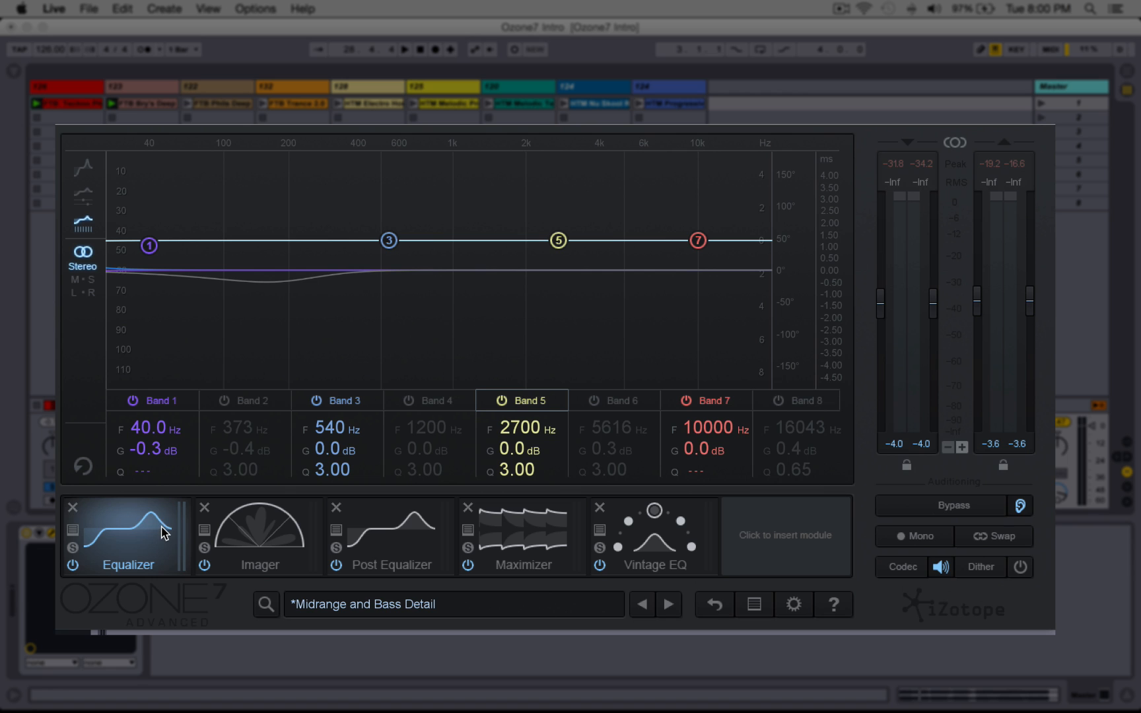
{"action": "left_click", "coordinate": [388, 536]}
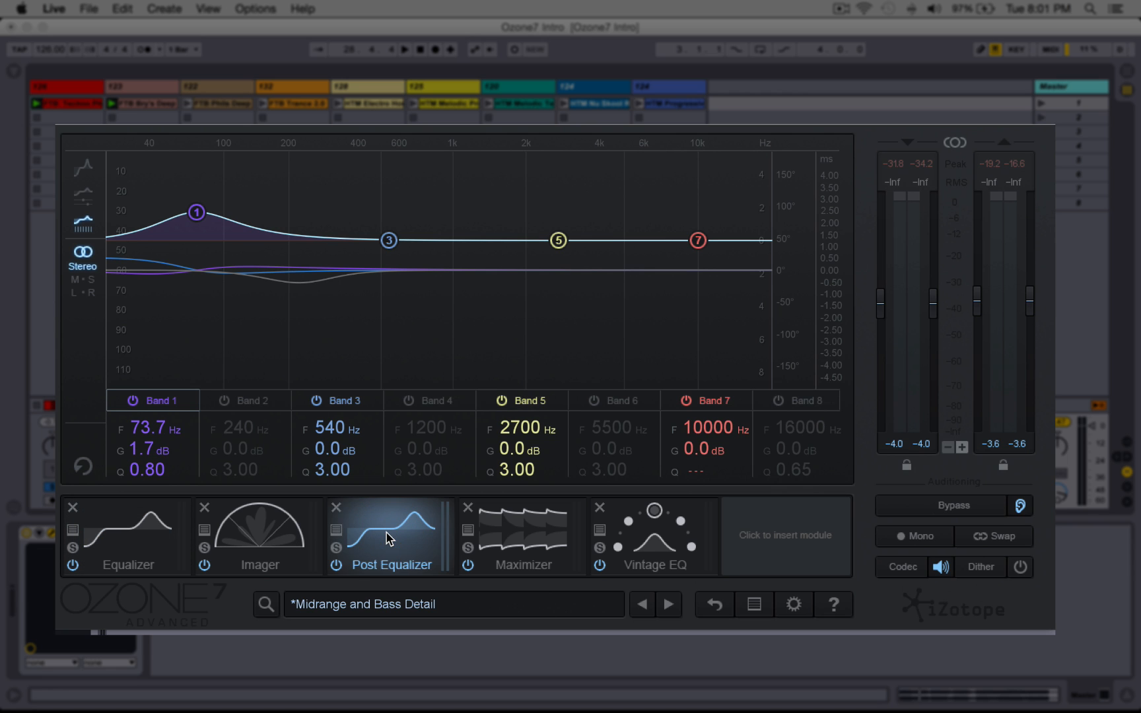
Step: Insert a Vintage Tape module, then delete the Vintage EQ and Vintage Tape modules from the chain
{"action": "left_click", "coordinate": [728, 545]}
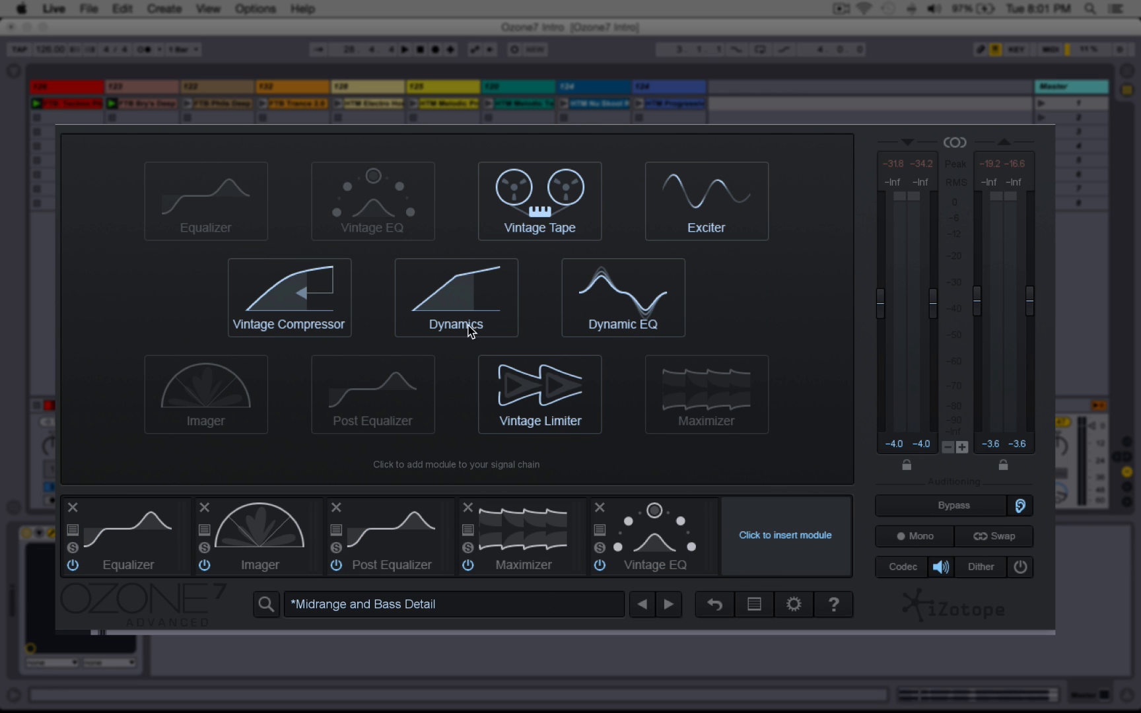
{"action": "left_click", "coordinate": [535, 237]}
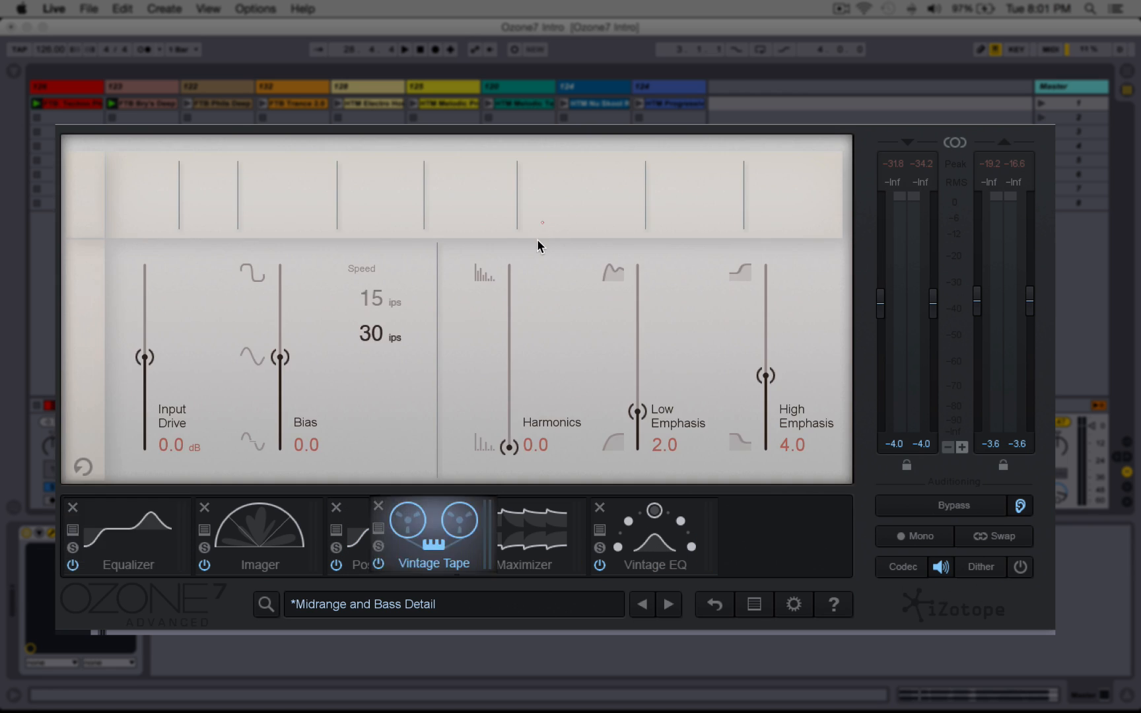
{"action": "left_click", "coordinate": [599, 508]}
{"action": "left_click", "coordinate": [599, 508]}
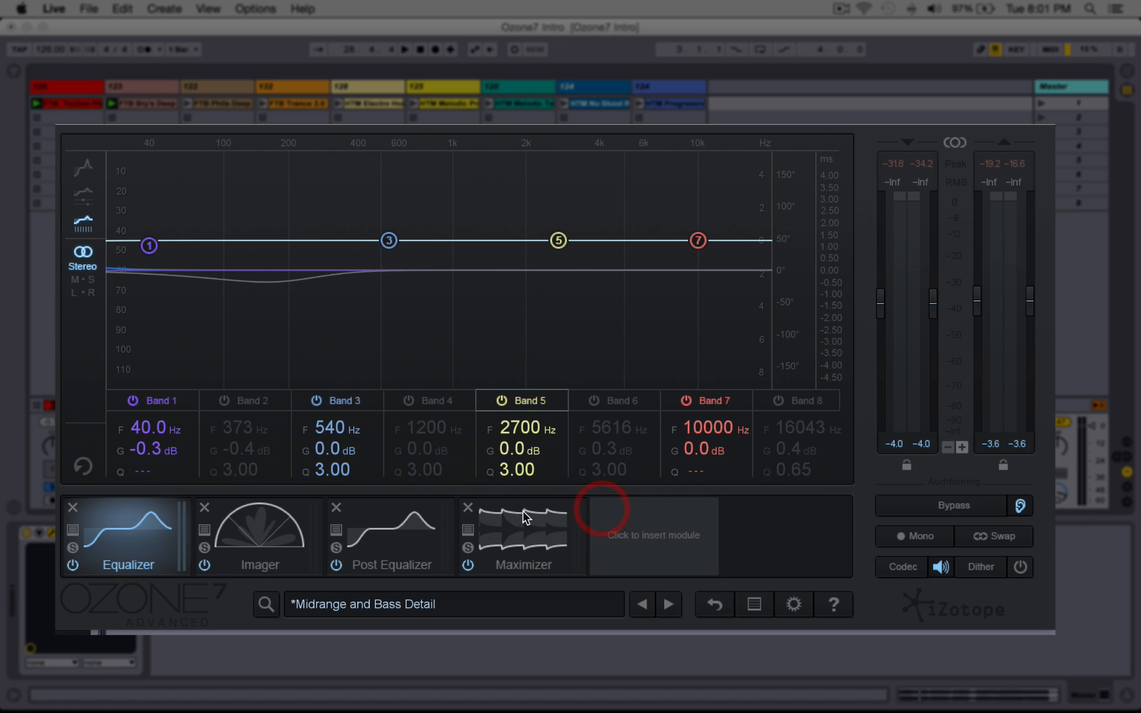
Step: Bypass the Maximizer, Imager and Post Equalizer modules, then re-enable the Imager and Post Equalizer
{"action": "left_click", "coordinate": [468, 566]}
{"action": "left_click", "coordinate": [346, 572]}
{"action": "left_click", "coordinate": [205, 565]}
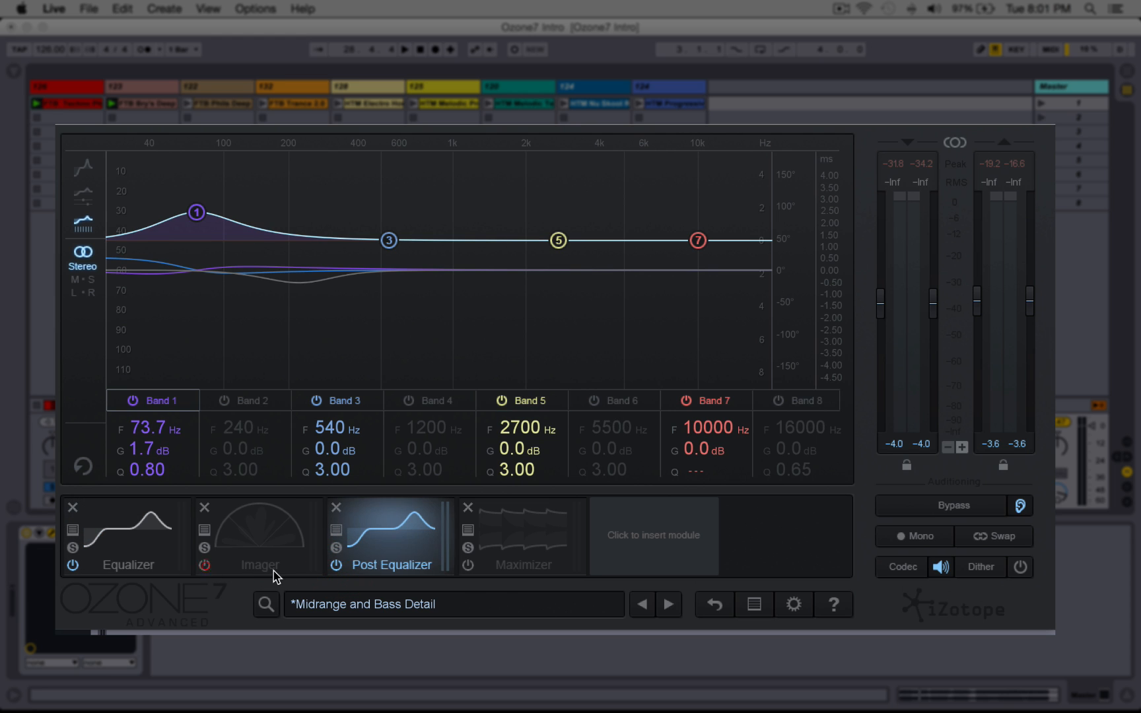
{"action": "left_click", "coordinate": [335, 566]}
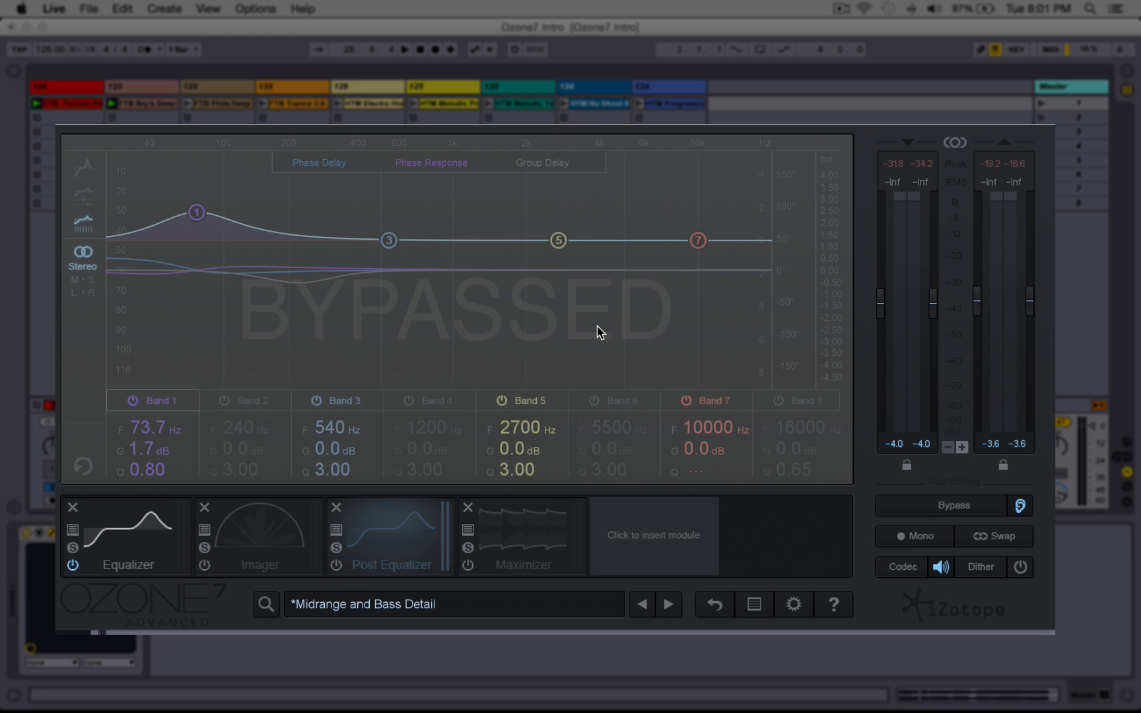
{"action": "left_click", "coordinate": [336, 565]}
{"action": "left_click", "coordinate": [206, 565]}
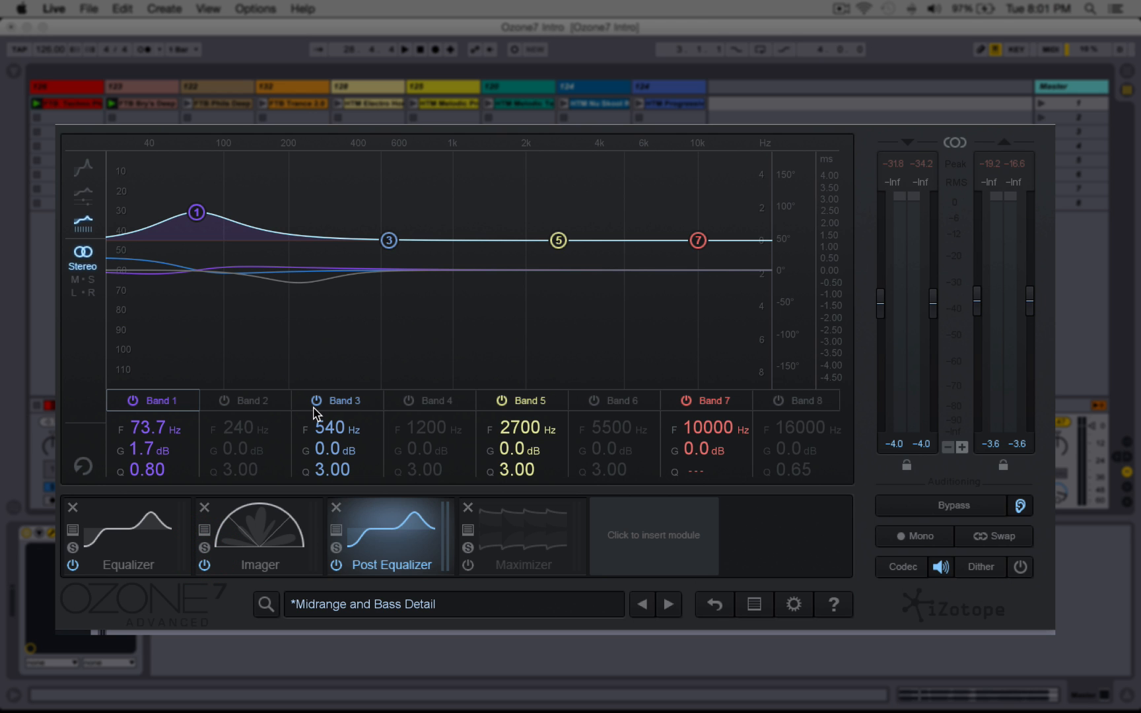
Step: Start playback and solo the Post Equalizer module
{"action": "key", "text": "space"}
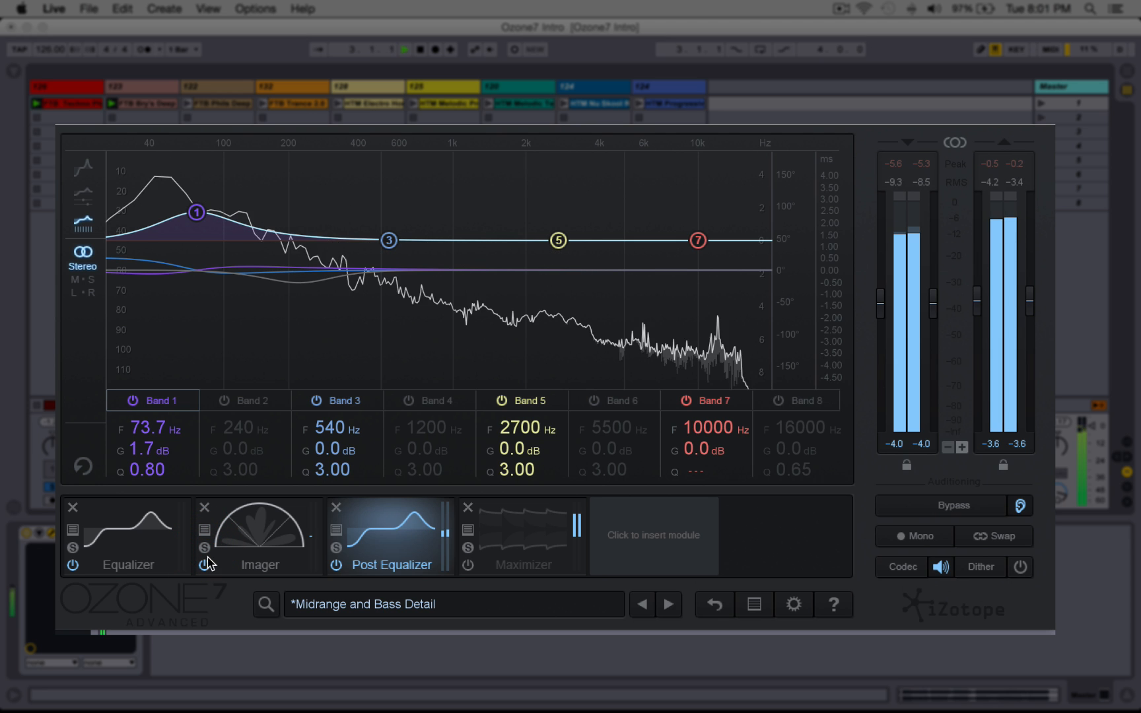
{"action": "left_click", "coordinate": [336, 549]}
Step: Re-enable the Maximizer module and toggle its solo
{"action": "left_click", "coordinate": [468, 548]}
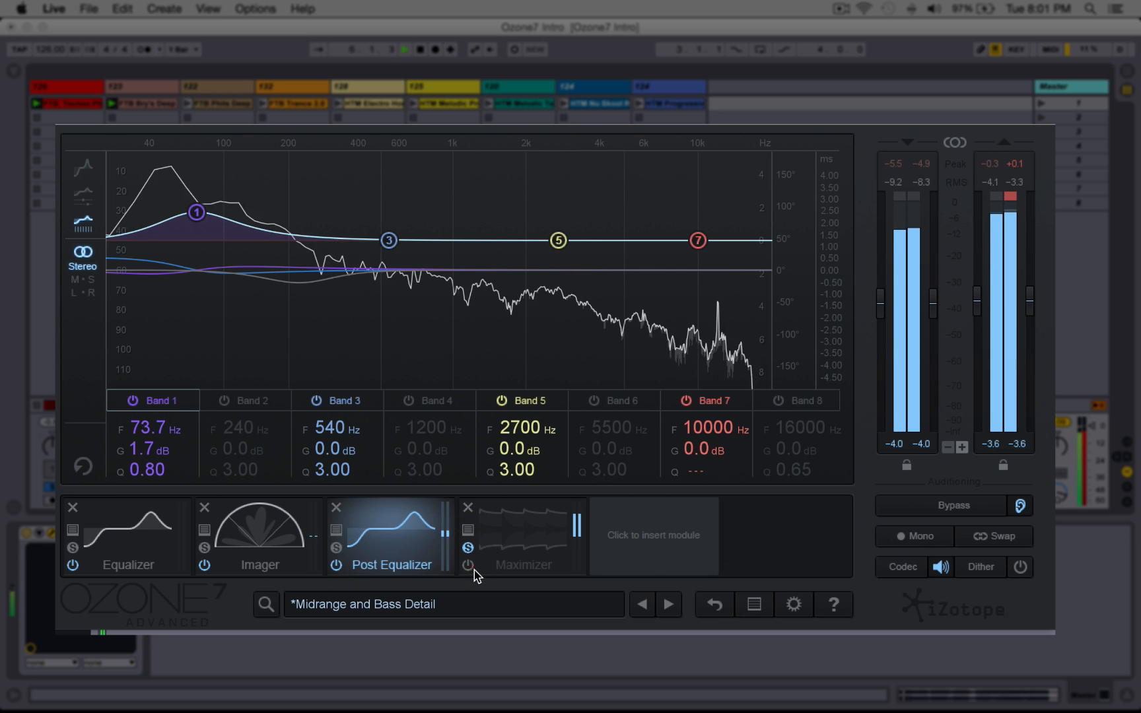
{"action": "left_click", "coordinate": [468, 566]}
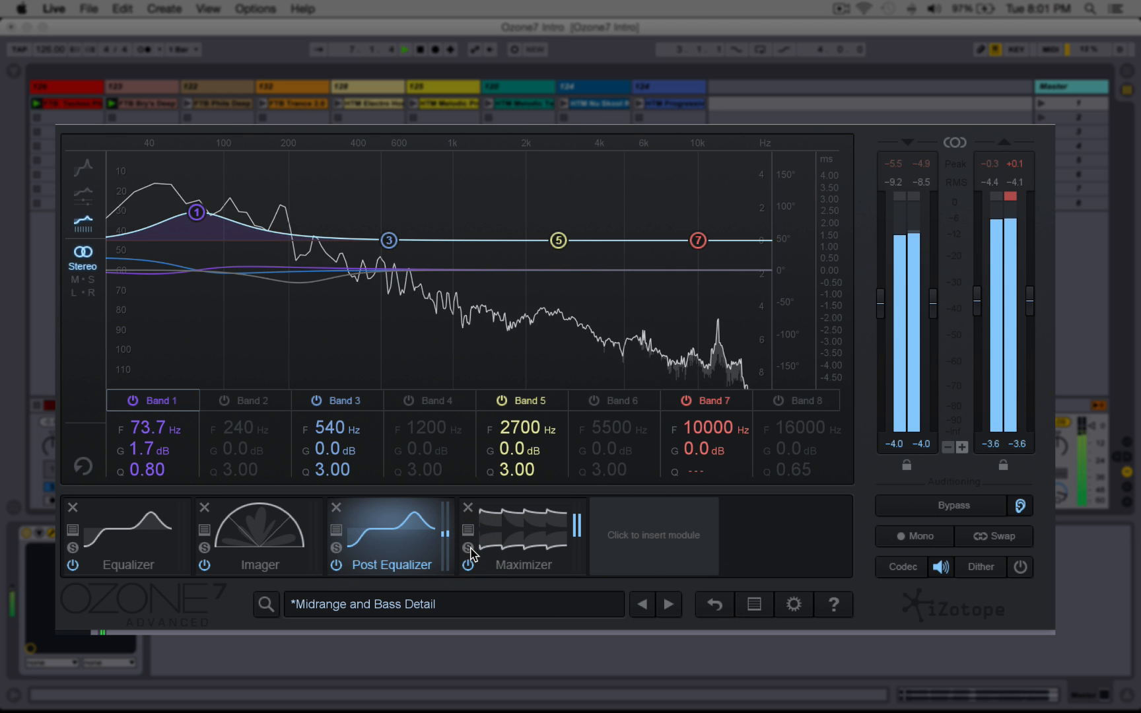
{"action": "left_click", "coordinate": [470, 549]}
{"action": "left_click", "coordinate": [469, 548]}
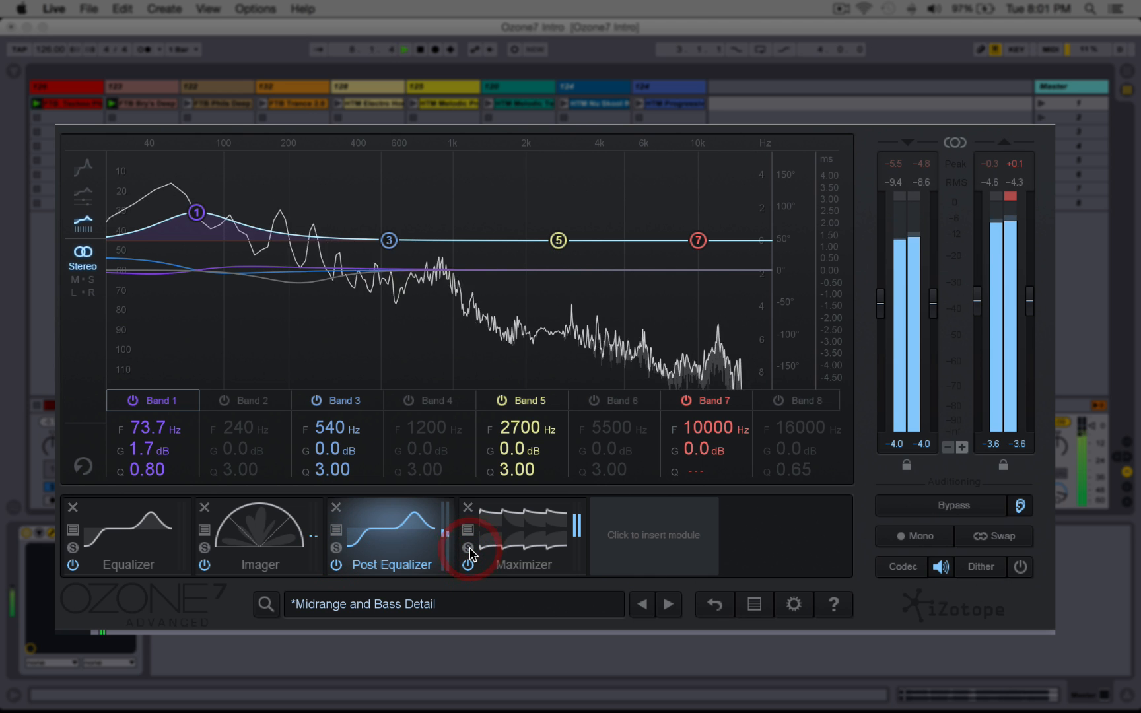
Step: Open the Maximizer preset manager, scroll through its presets, and close it
{"action": "left_click", "coordinate": [466, 530]}
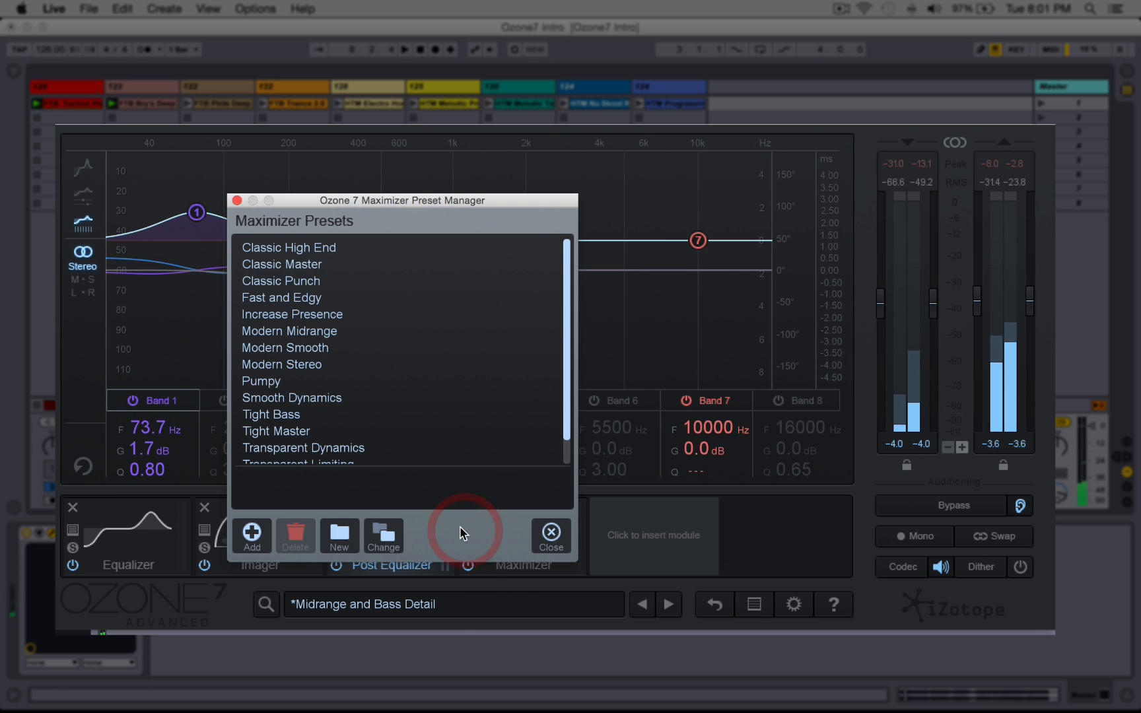
{"action": "scroll", "coordinate": [302, 281], "scroll_direction": "down", "scroll_amount": 2}
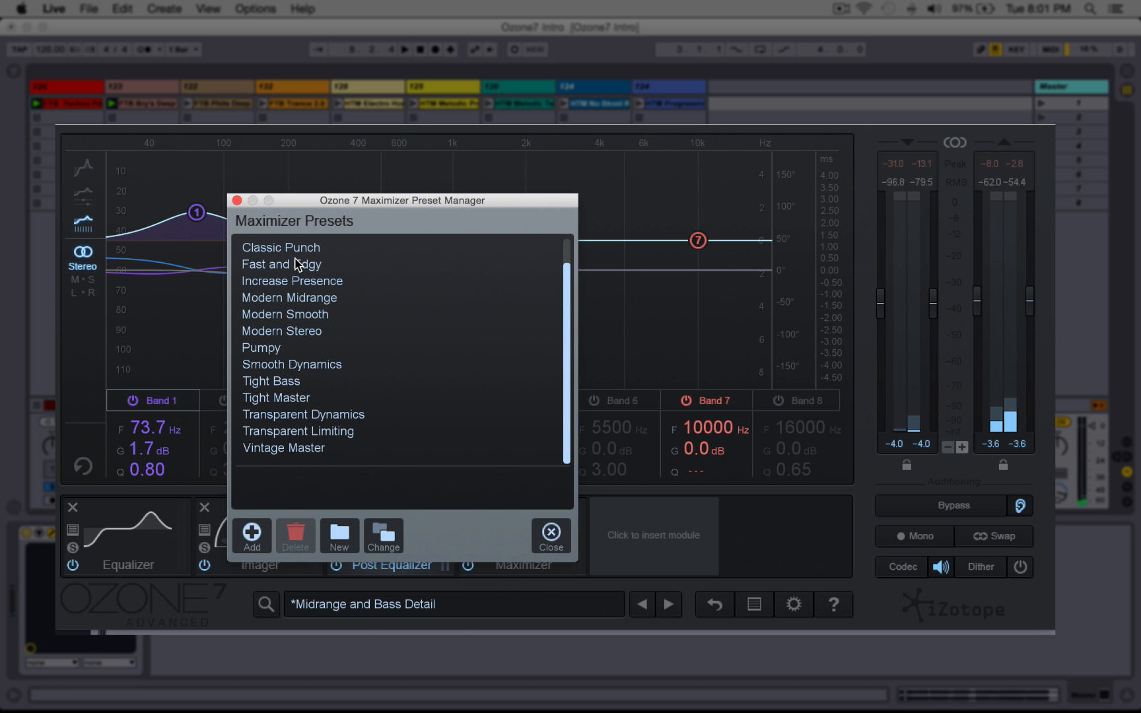
{"action": "left_click", "coordinate": [563, 532]}
Step: Load the Subtle High End preset into the Post Equalizer through its preset manager
{"action": "left_click", "coordinate": [336, 533]}
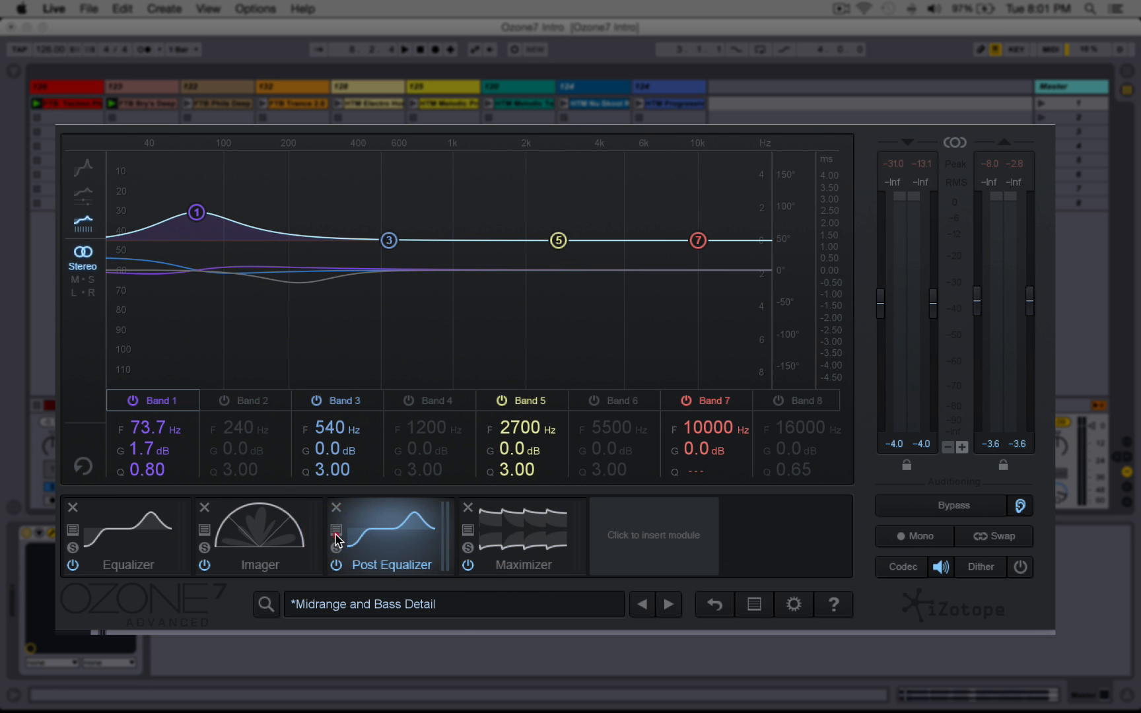
{"action": "scroll", "coordinate": [267, 406], "scroll_direction": "down", "scroll_amount": 3}
{"action": "double_click", "coordinate": [276, 411]}
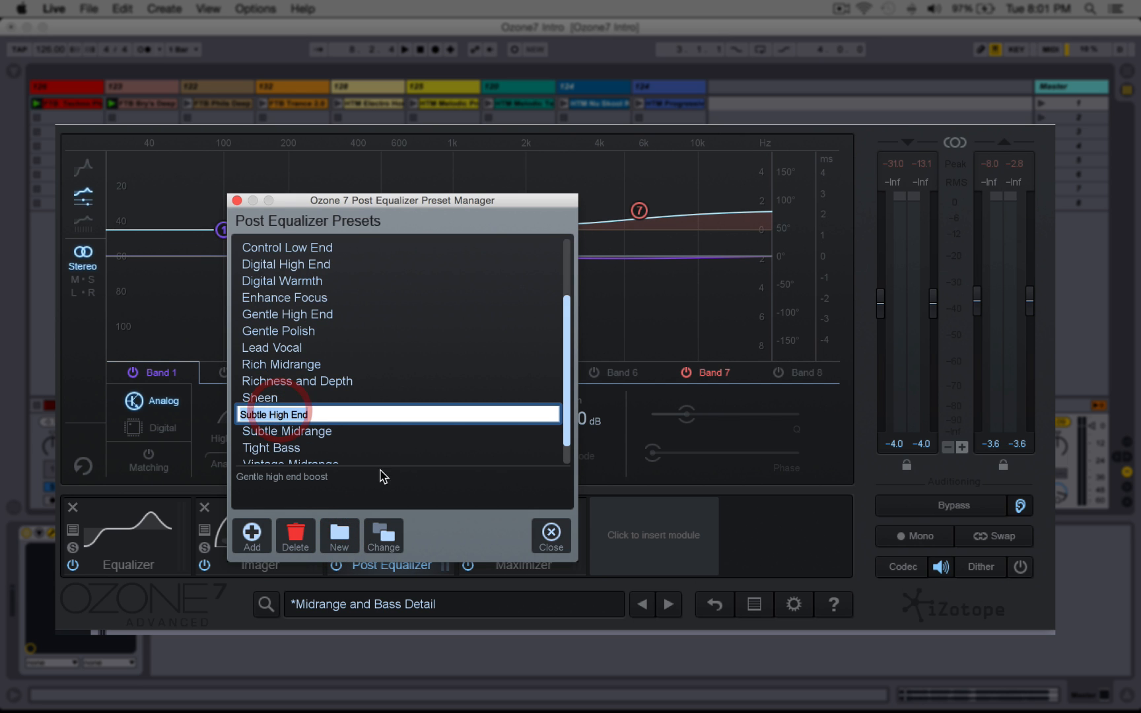
{"action": "left_click", "coordinate": [519, 542]}
{"action": "left_click", "coordinate": [545, 538]}
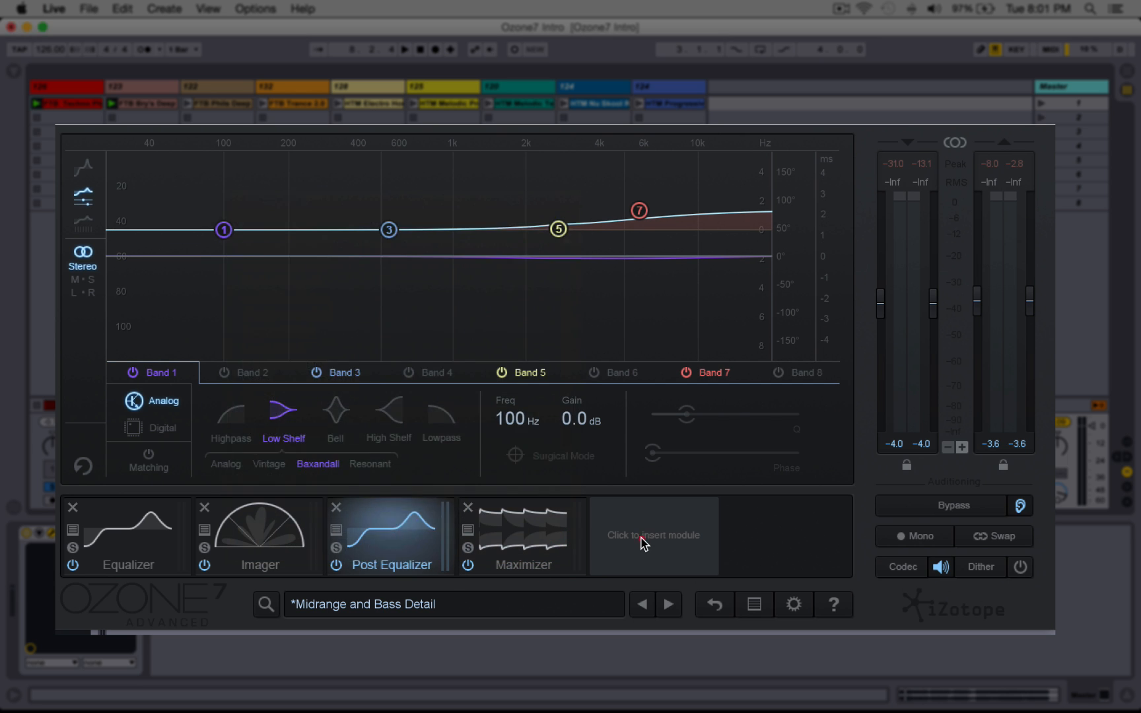
Step: Insert a Dynamics module at the end of the chain and load its Modern Crisp preset
{"action": "left_click", "coordinate": [644, 543]}
{"action": "left_click", "coordinate": [419, 306]}
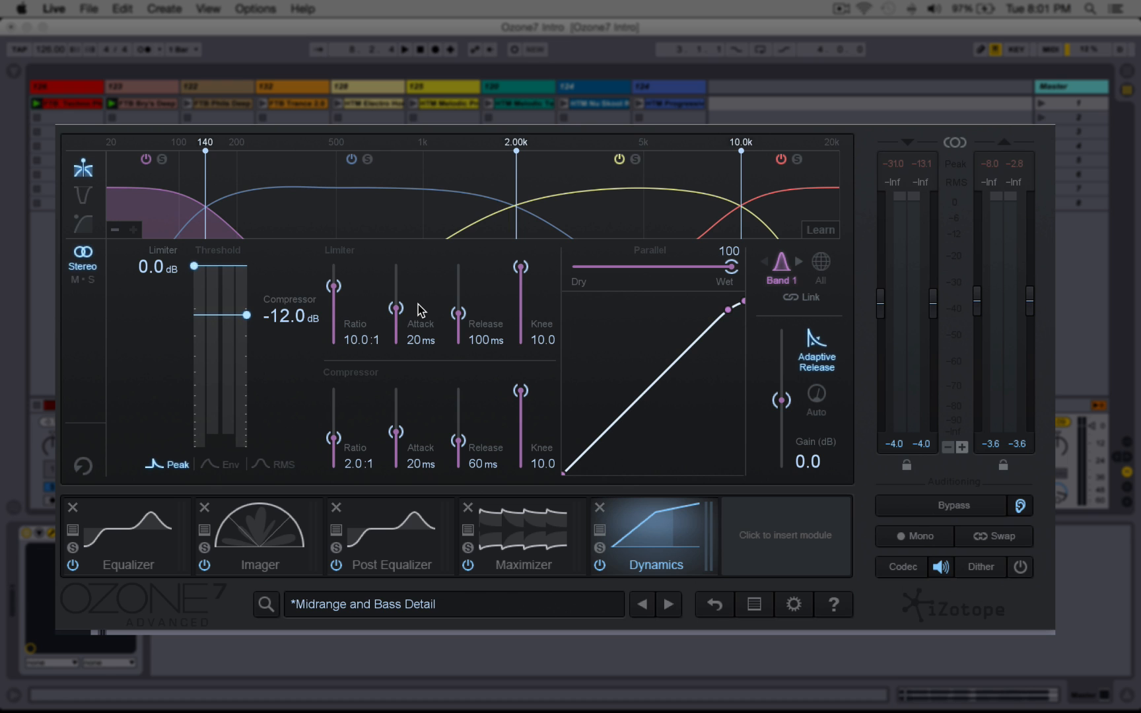
{"action": "scroll", "coordinate": [275, 333], "scroll_direction": "down", "scroll_amount": 3}
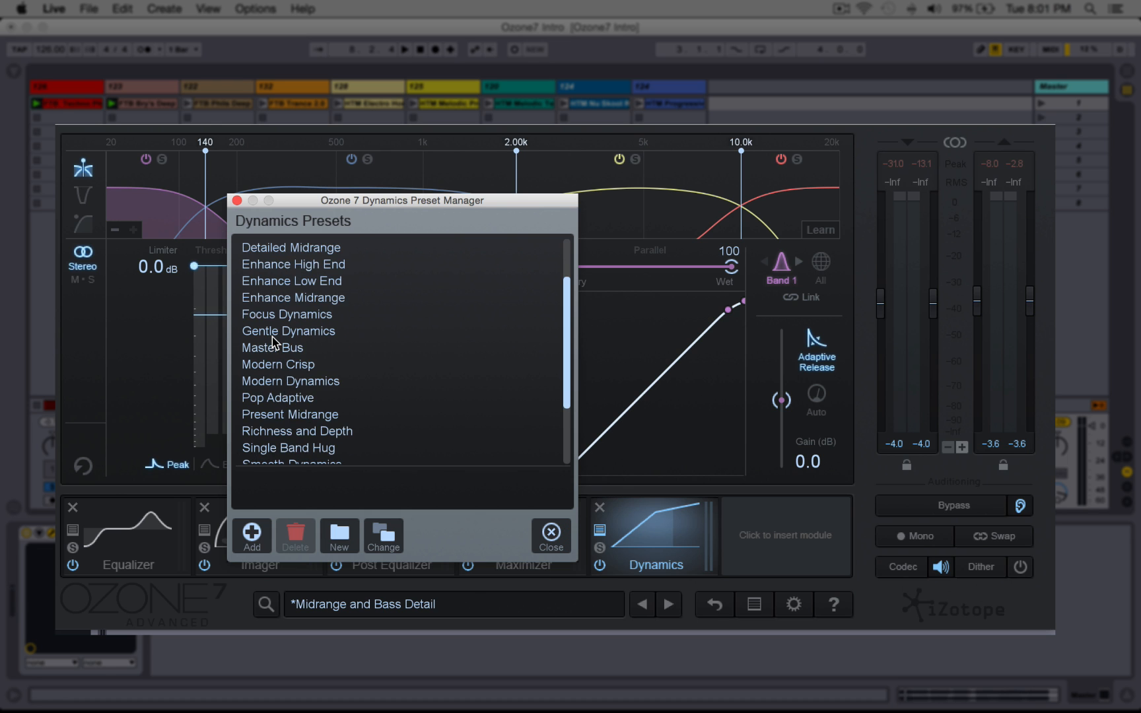
{"action": "left_click", "coordinate": [274, 333]}
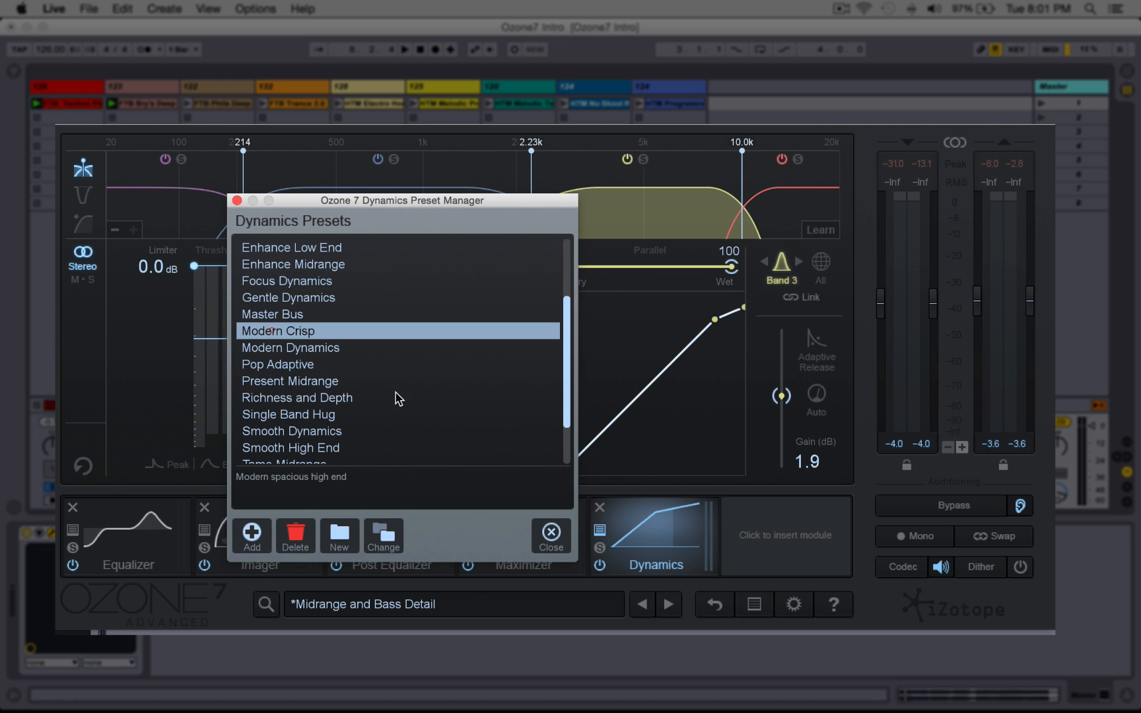
{"action": "left_click", "coordinate": [549, 532]}
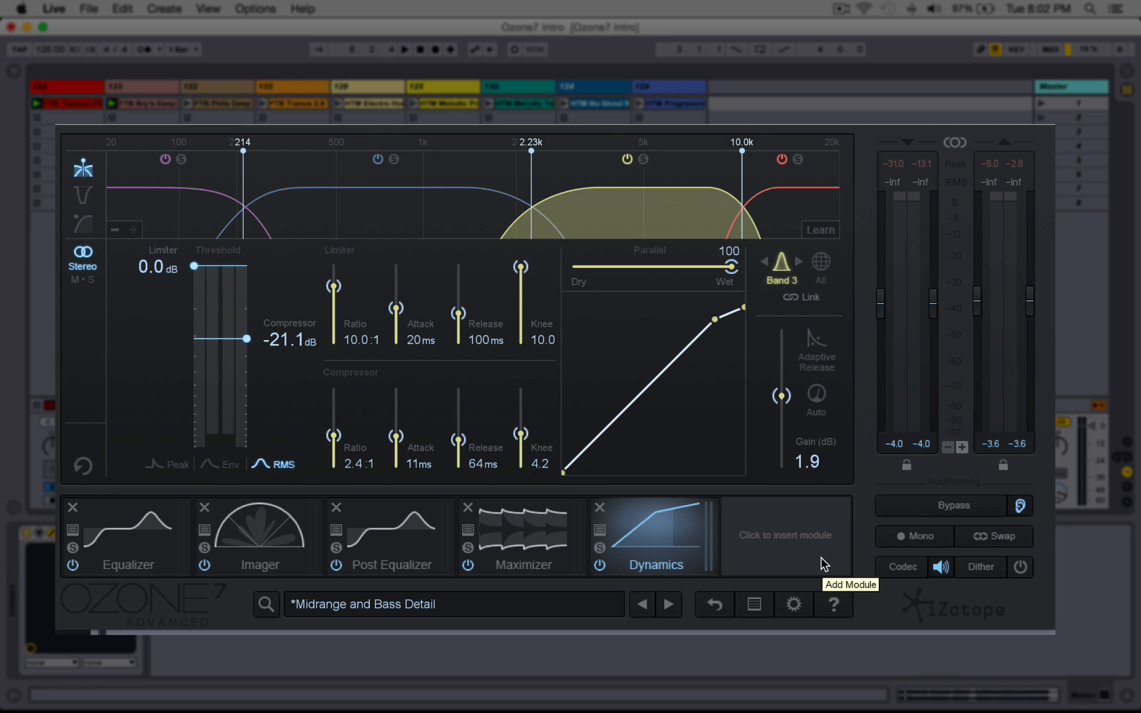